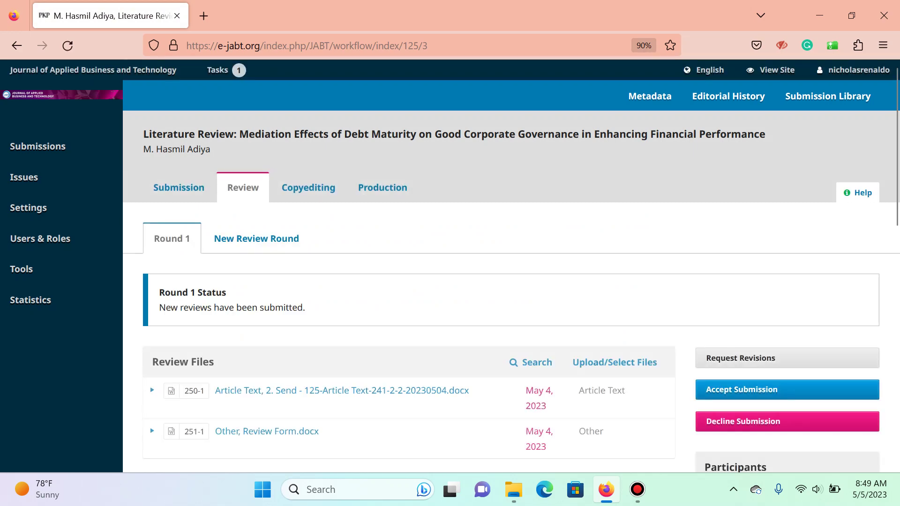
# - Examine the Round 1 review files, reviewers, revisions and discussions, including the participants and fields of the new discussion form
pyautogui.scroll(-5, 511, 276)
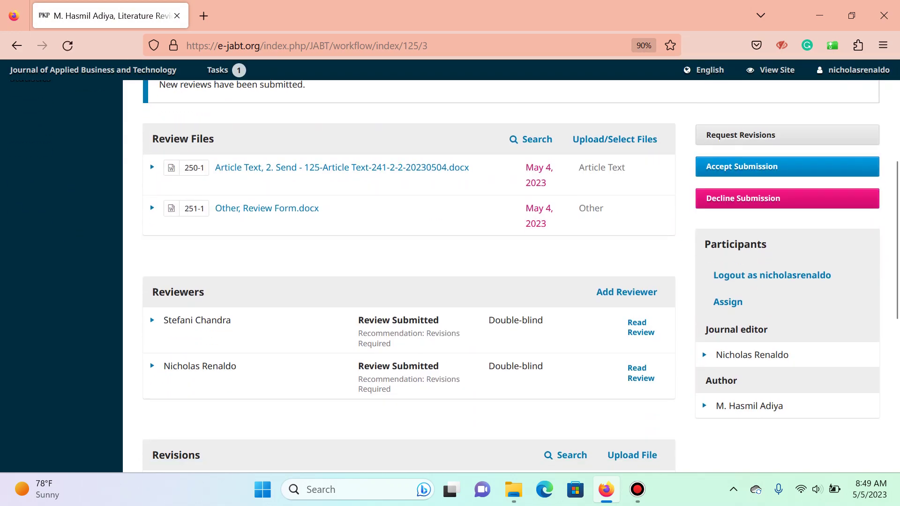
pyautogui.scroll(-3, 511, 277)
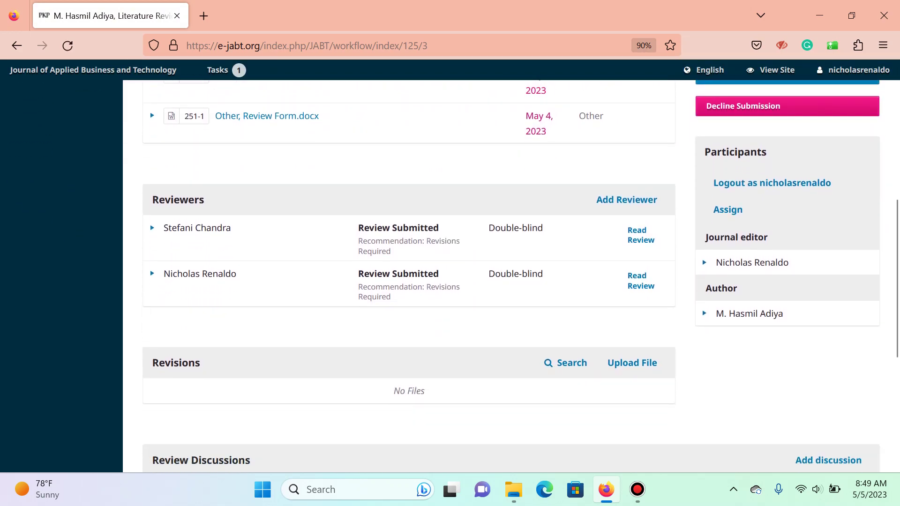
pyautogui.scroll(-2, 511, 277)
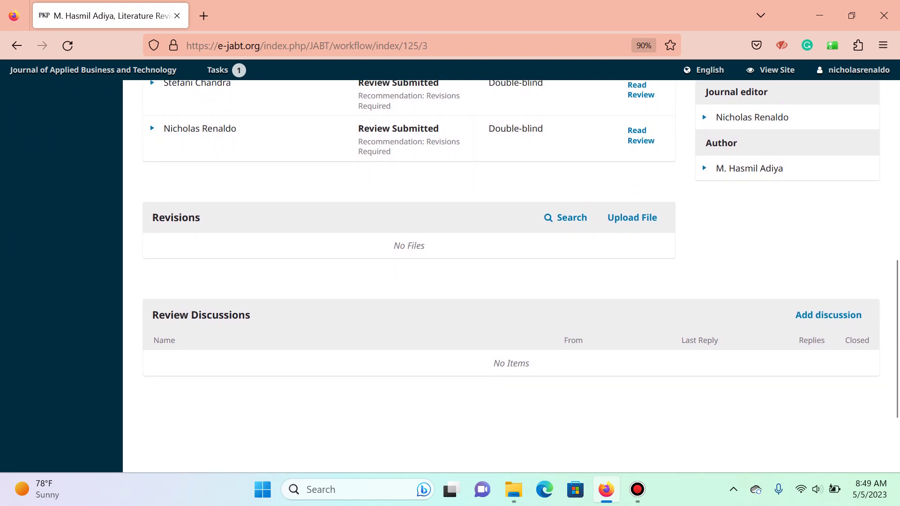
pyautogui.scroll(-2, 510, 276)
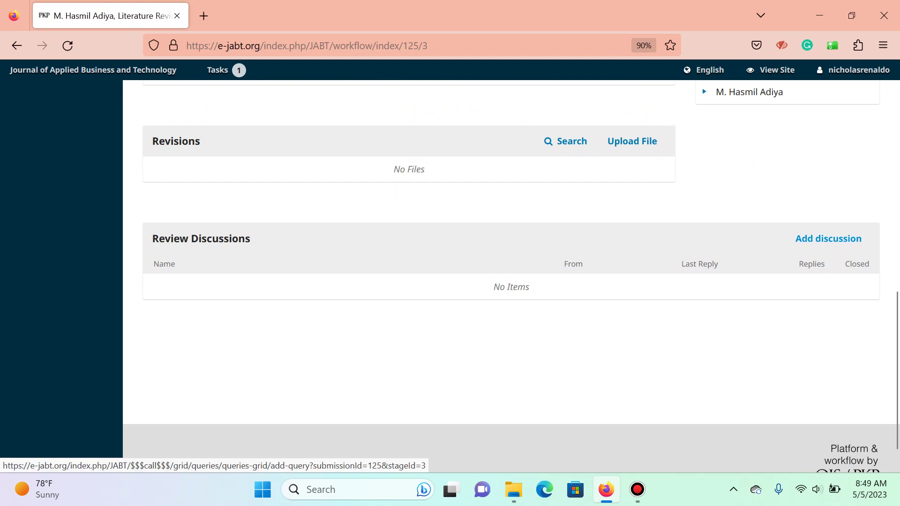
pyautogui.click(828, 238)
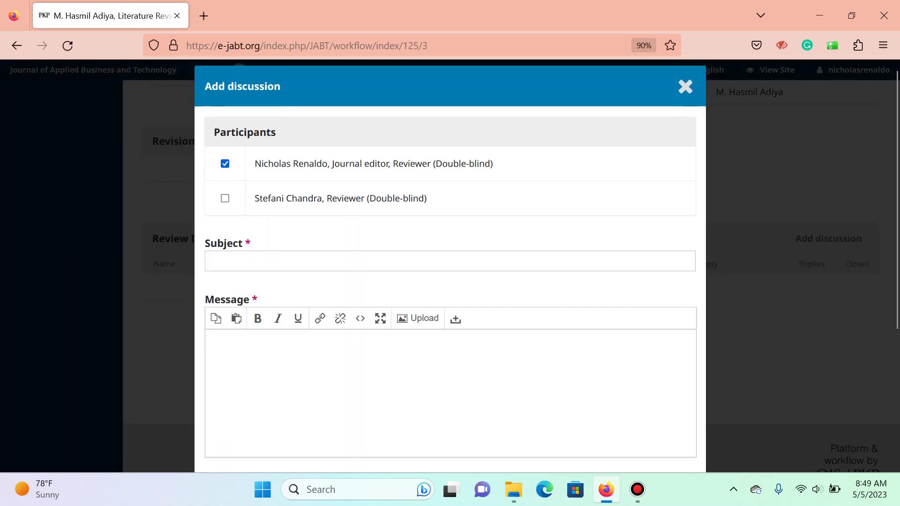
pyautogui.scroll(-4, 450, 262)
pyautogui.scroll(4, 278, 323)
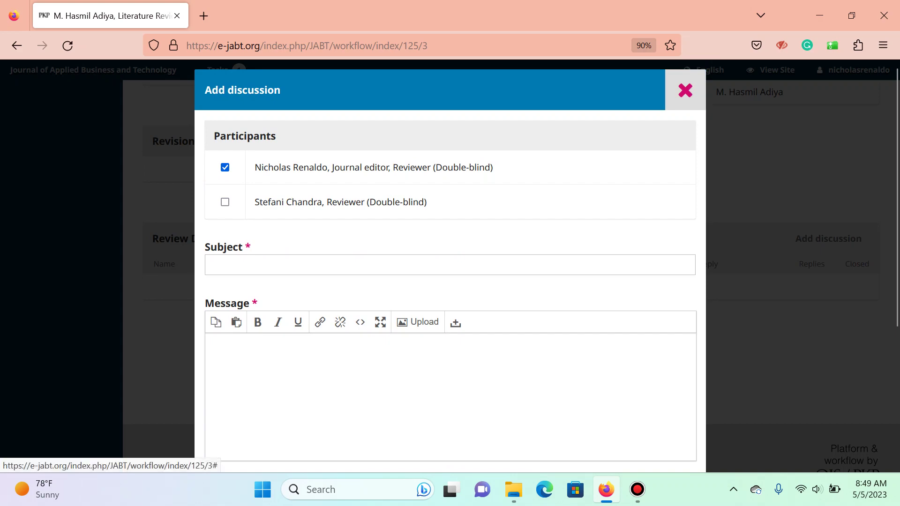
pyautogui.click(685, 90)
pyautogui.scroll(-1, 511, 277)
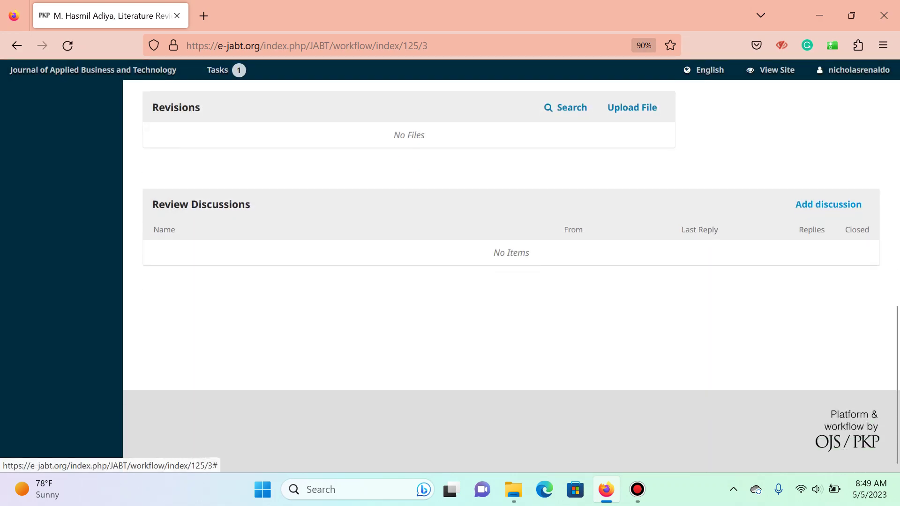
# - Open the submitted review of the first reviewer in the Reviewers list
pyautogui.scroll(3, 511, 276)
pyautogui.scroll(3, 511, 276)
pyautogui.click(641, 279)
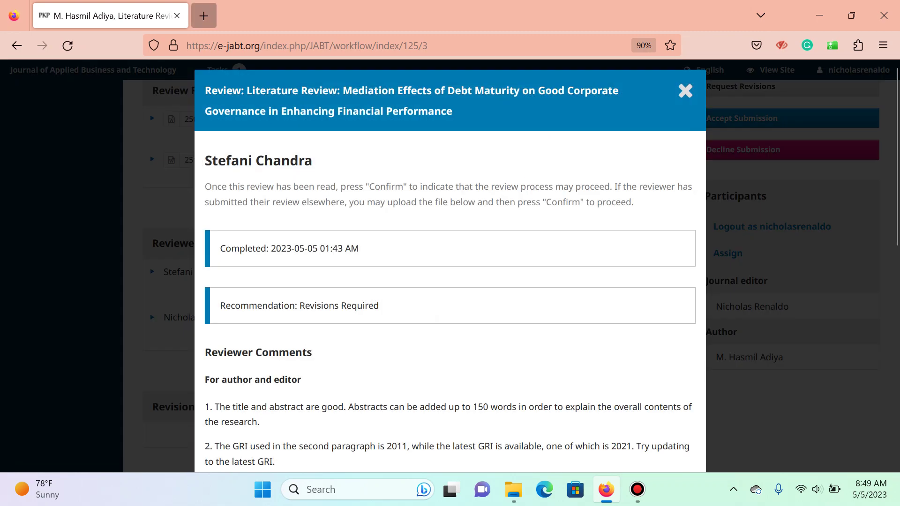
# - Open translate.google.com in a new browser tab
pyautogui.click(203, 16)
pyautogui.write('translate.google.com/')
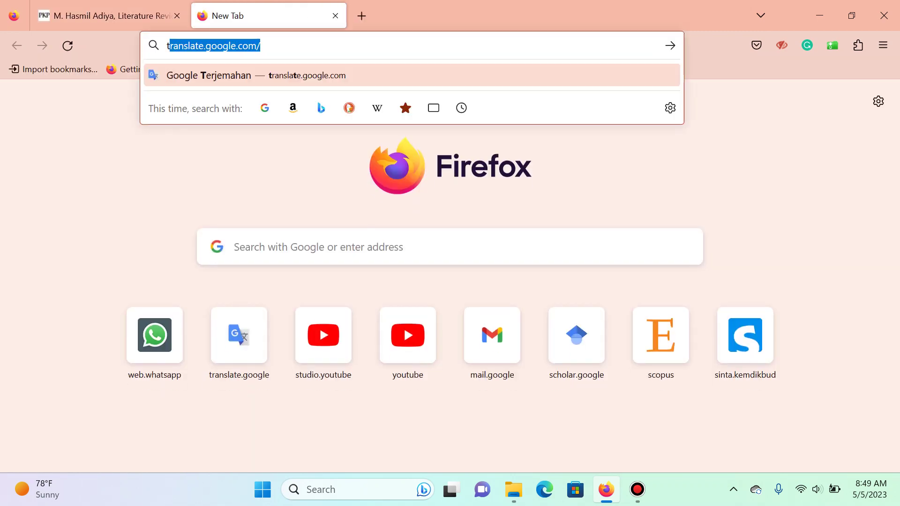
pyautogui.press('Return')
# - Switch to File Explorer and open the text document "Kalimat Balasan Email ke Author" from the Jurnal JABT folder
pyautogui.hotkey('alt', 'Tab')
pyautogui.hotkey('alt', 'Tab')
pyautogui.press('Tab')
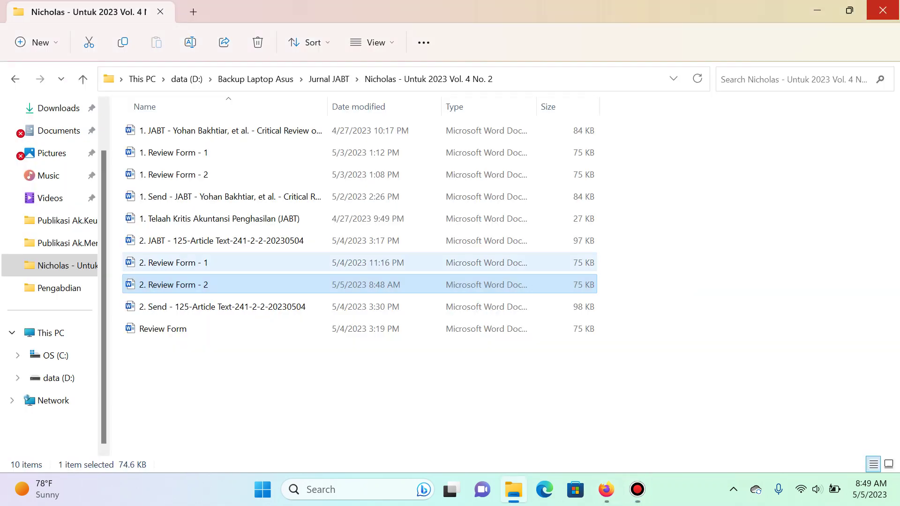
pyautogui.click(163, 329)
pyautogui.press('BackSpace')
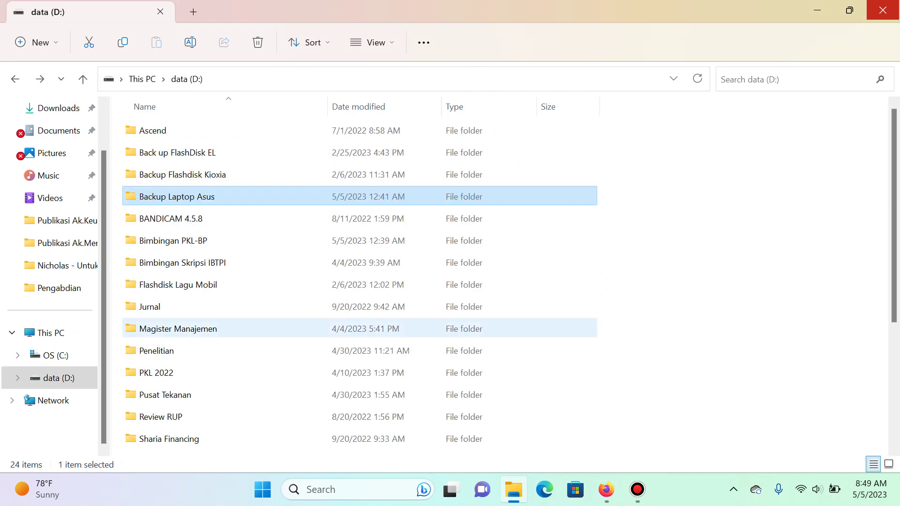
pyautogui.press('End')
pyautogui.click(61, 265)
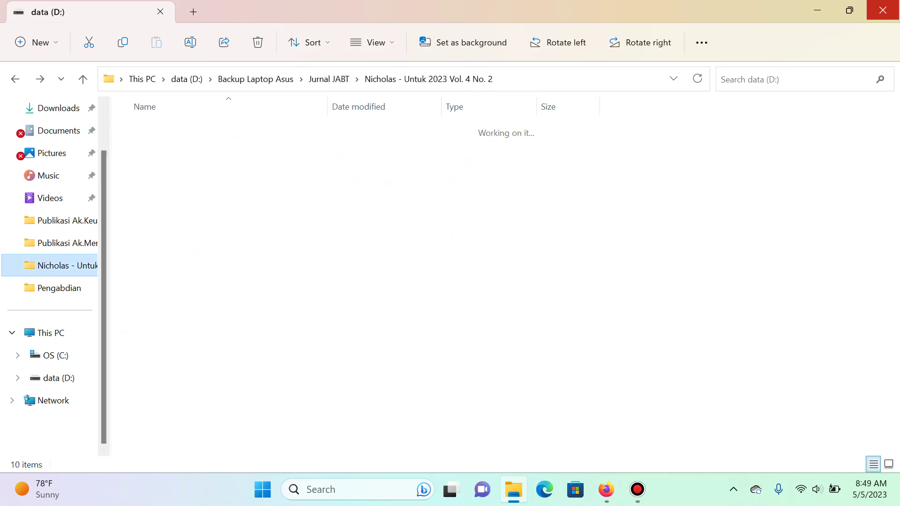
pyautogui.click(328, 78)
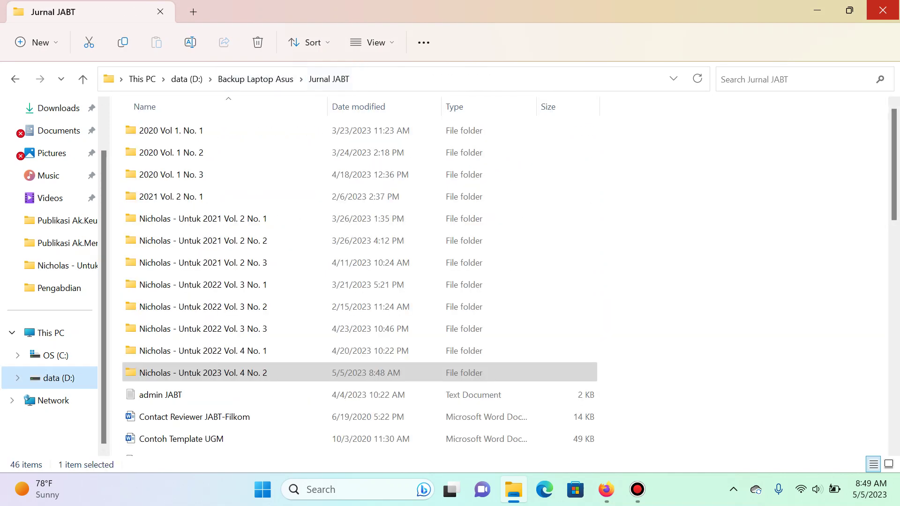
pyautogui.click(282, 284)
pyautogui.press('End')
pyautogui.press('k')
pyautogui.press('Return')
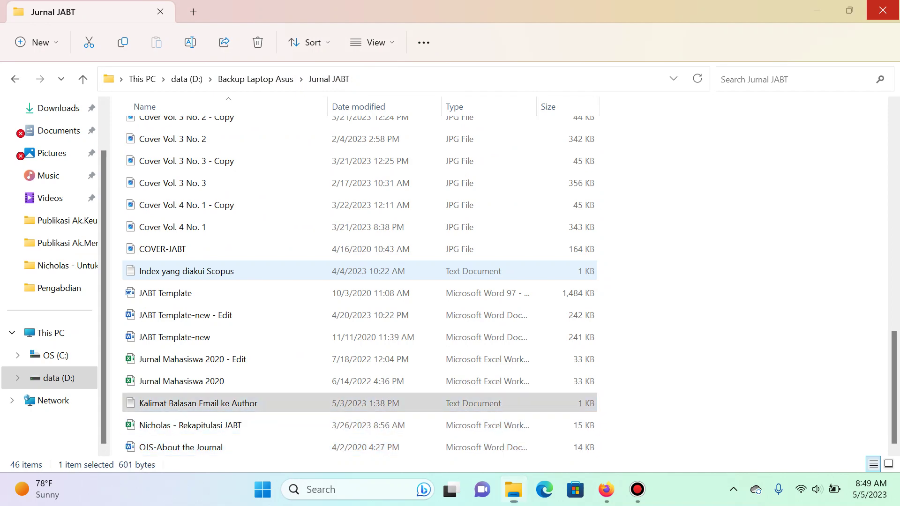
# - Copy the whole email template into Google Translate as source text and translate it from English to Indonesian
pyautogui.hotkey('ctrl', 'a')
pyautogui.hotkey('ctrl', 'c')
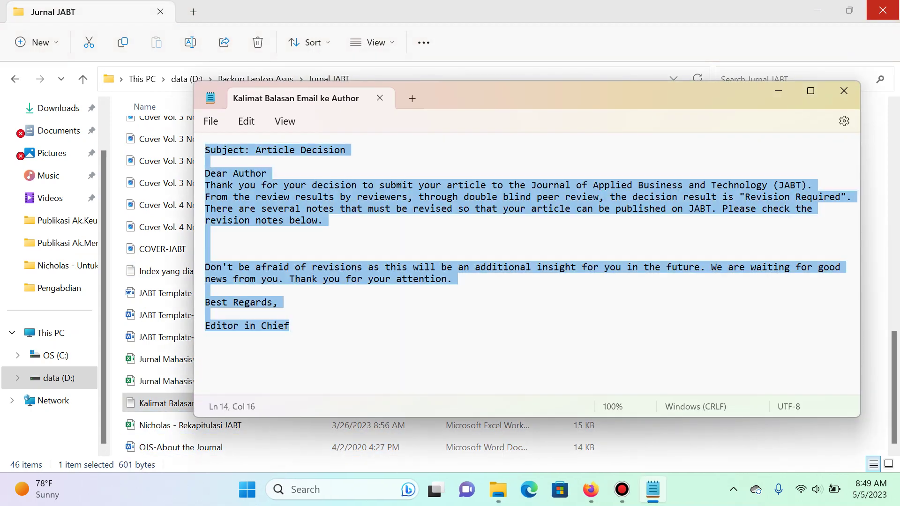
pyautogui.hotkey('alt', 'Tab')
pyautogui.hotkey('alt', 'Tab')
pyautogui.hotkey('alt', 'Tab')
pyautogui.hotkey('alt', 'Tab')
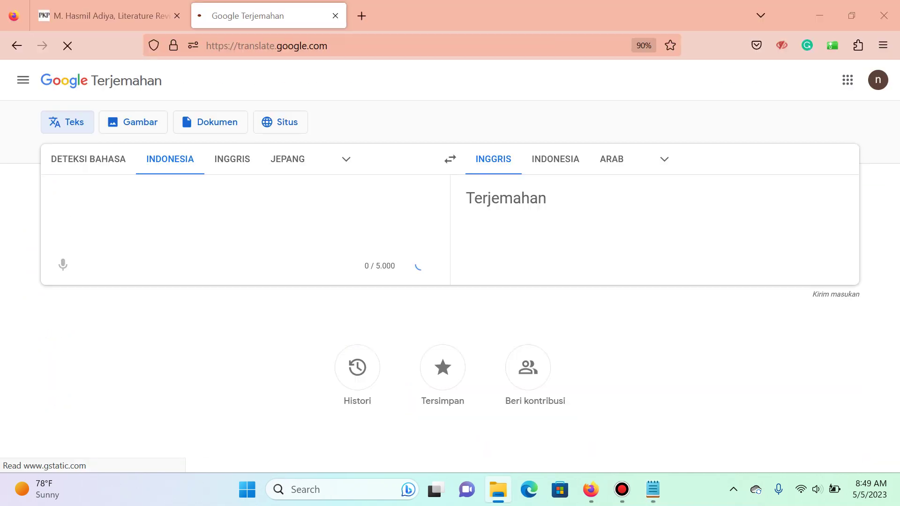
pyautogui.hotkey('ctrl', 'v')
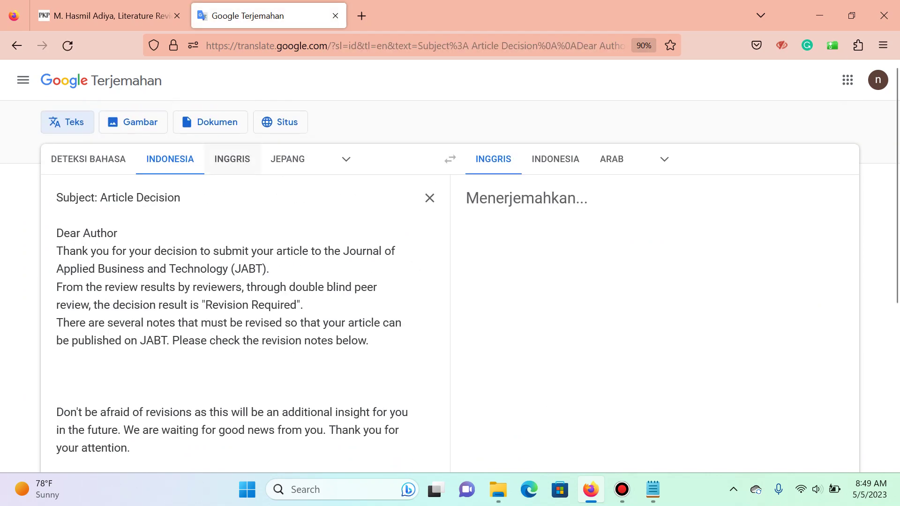
# - Hyphenate "double-blind" in the Google Translate text and in the Notepad template, and save the template
pyautogui.moveTo(320, 287)
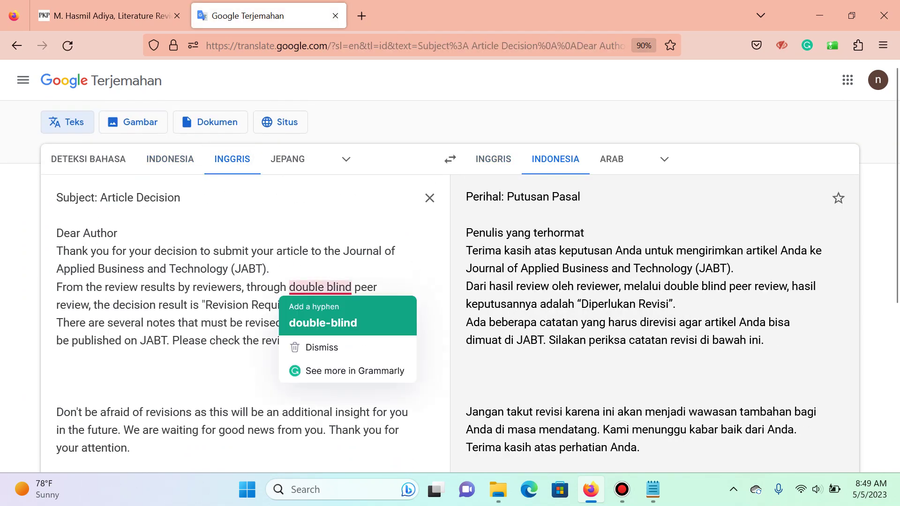
pyautogui.click(322, 322)
pyautogui.hotkey('alt', 'Tab')
pyautogui.hotkey('alt', 'Tab')
pyautogui.hotkey('alt', 'Tab')
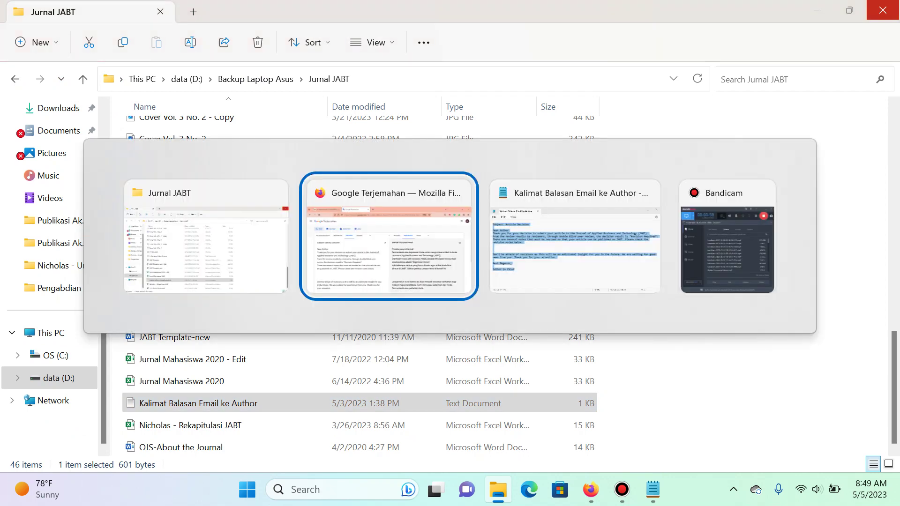
pyautogui.click(649, 197)
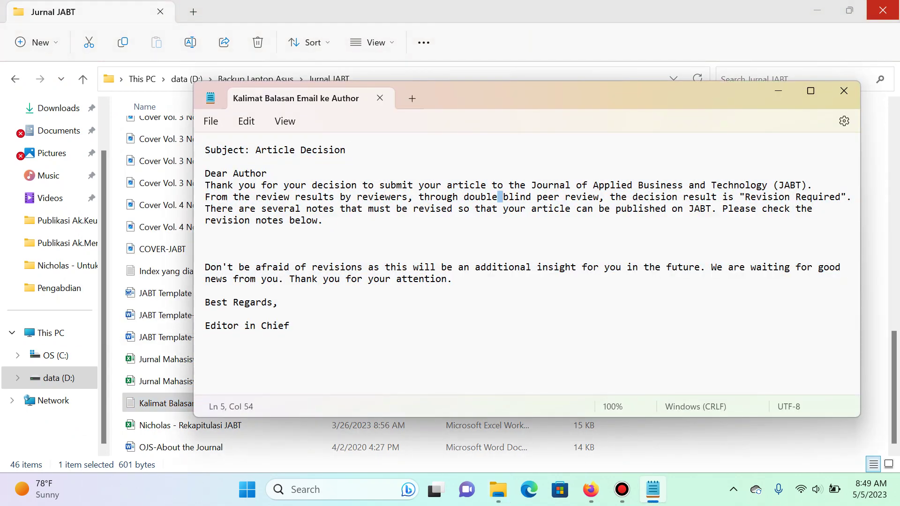
pyautogui.hotkey('ctrl', 's')
# - Return to the journal submission in the browser and copy the first reviewer's four comments for author and editor
pyautogui.hotkey('alt', 'Tab')
pyautogui.hotkey('alt', 'Tab')
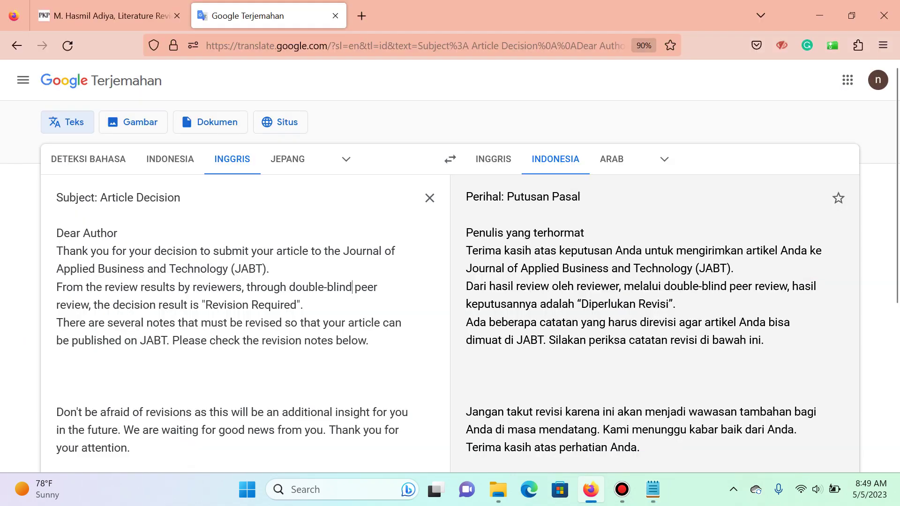
pyautogui.scroll(-4, 450, 282)
pyautogui.scroll(5, 450, 281)
pyautogui.click(109, 15)
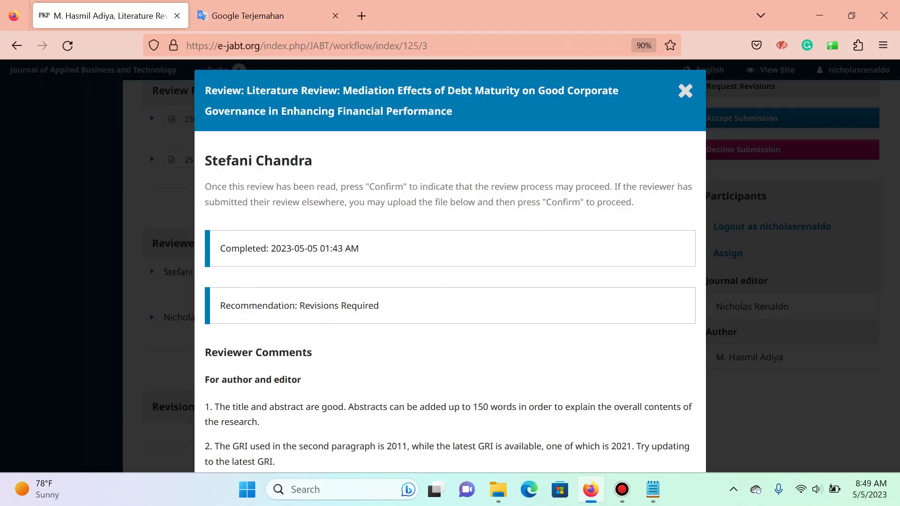
pyautogui.scroll(-3, 450, 267)
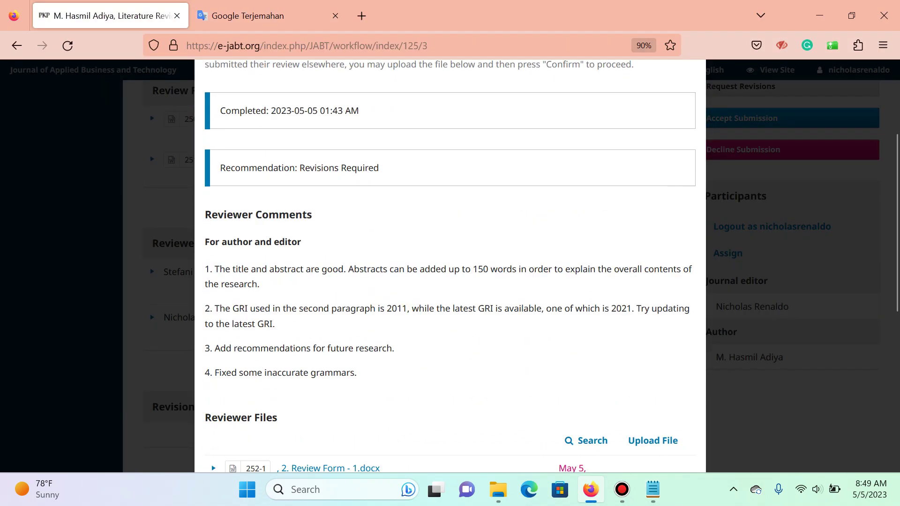
pyautogui.moveTo(205, 269); pyautogui.dragTo(346, 373)
pyautogui.hotkey('ctrl', 'c')
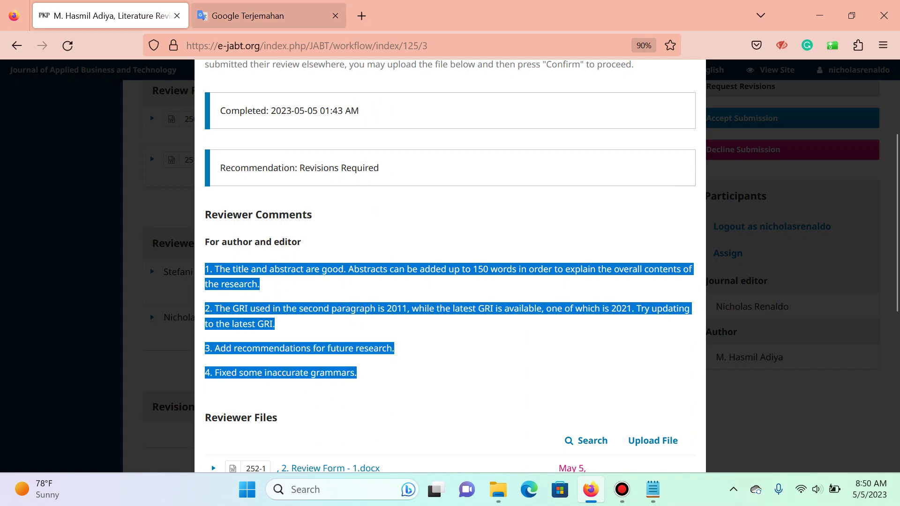
# - Add the heading "Reviewer A" below the email's opening paragraph in Google Translate and paste the copied comments under it
pyautogui.click(263, 16)
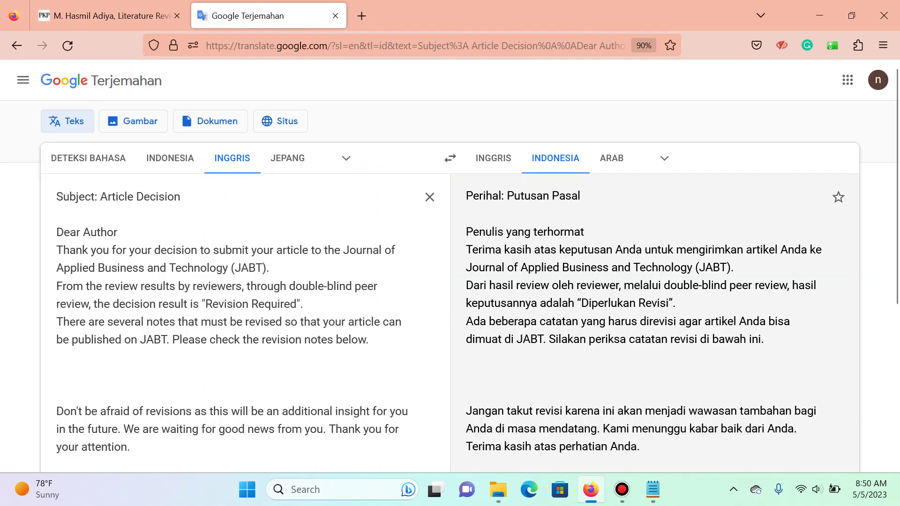
pyautogui.press('Return')
pyautogui.write('Reviewe')
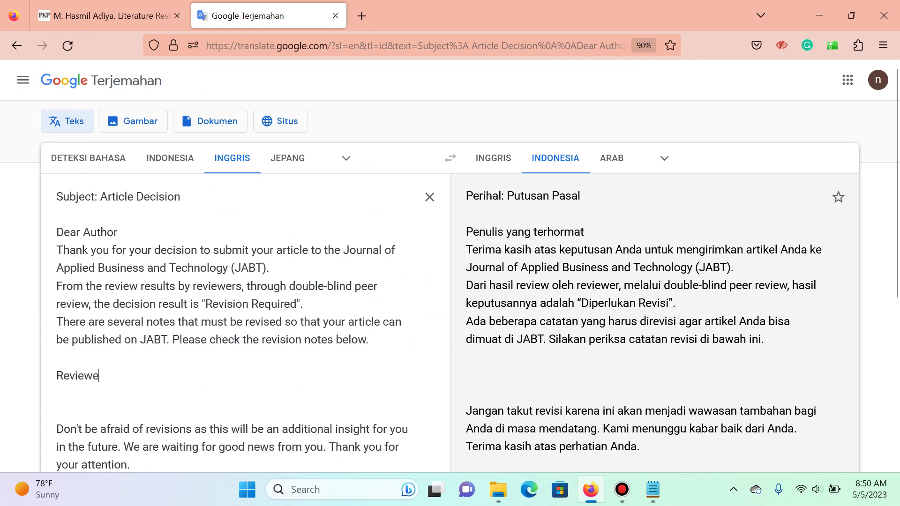
pyautogui.write('r A')
pyautogui.press('Return')
pyautogui.hotkey('ctrl', 'v')
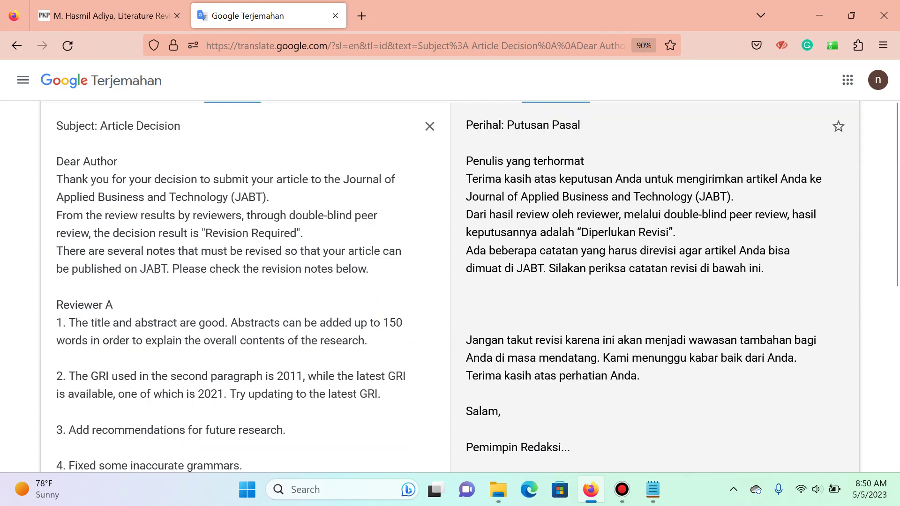
# - Remove the blank lines between the pasted comments and add the heading "Reviewer B" below them
pyautogui.press('BackSpace')
pyautogui.press('BackSpace')
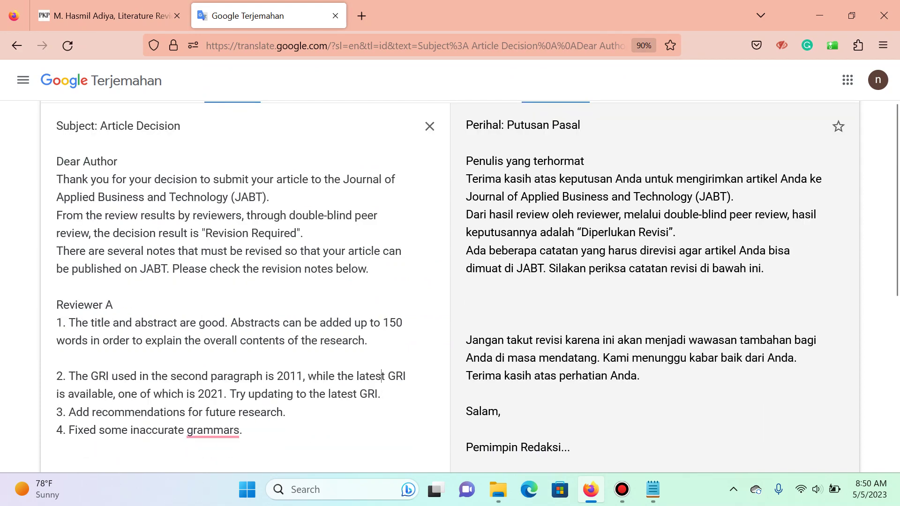
pyautogui.press('BackSpace')
pyautogui.press('Return')
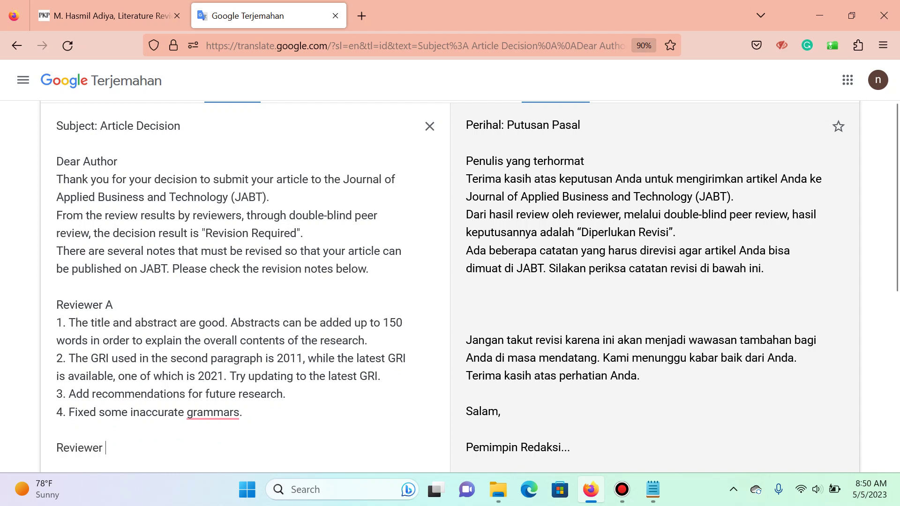
# - Return to the first reviewer's open review in the journal system and confirm it as read
pyautogui.hotkey('alt', 'Tab')
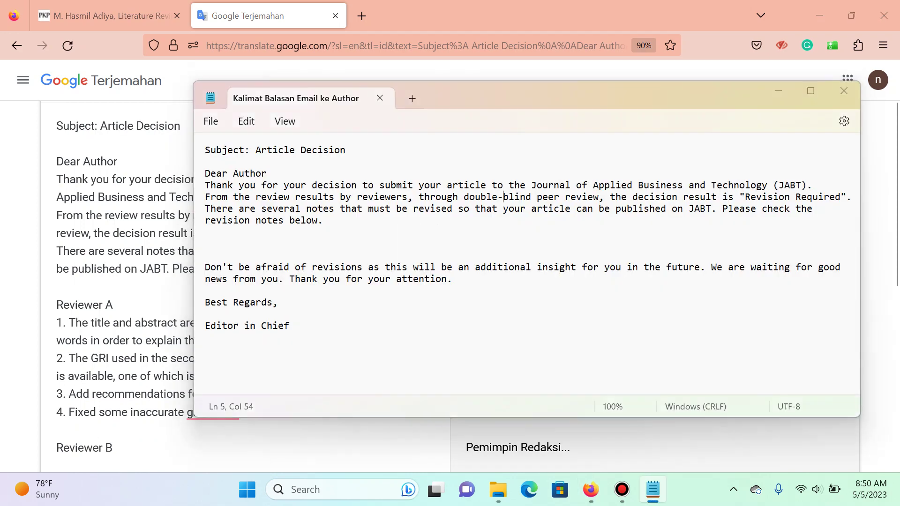
pyautogui.hotkey('alt', 'Tab')
pyautogui.hotkey('ctrl', 'shift', 'Tab')
pyautogui.scroll(-5, 450, 266)
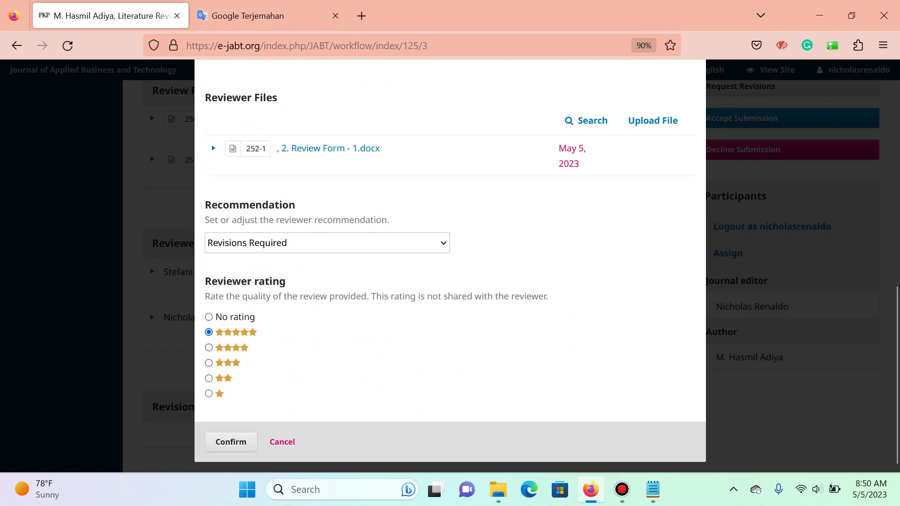
pyautogui.scroll(10, 450, 262)
pyautogui.scroll(-4, 450, 262)
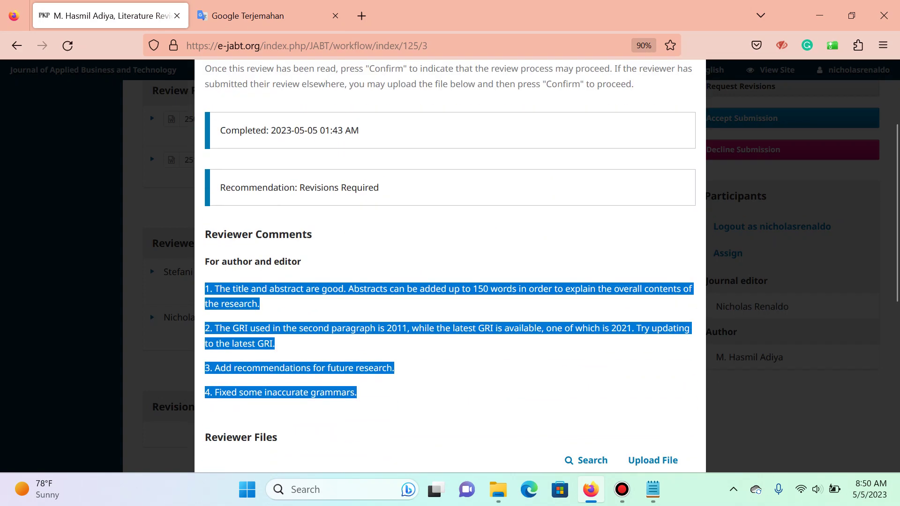
pyautogui.scroll(-6, 450, 262)
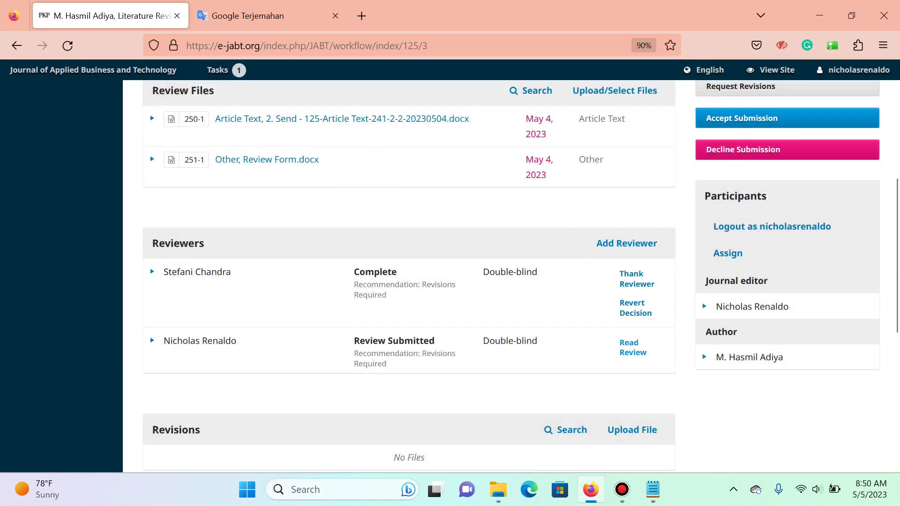
# - Copy the second reviewer's five comments for author and editor and paste them under the "Reviewer B" heading in Google Translate
pyautogui.click(630, 348)
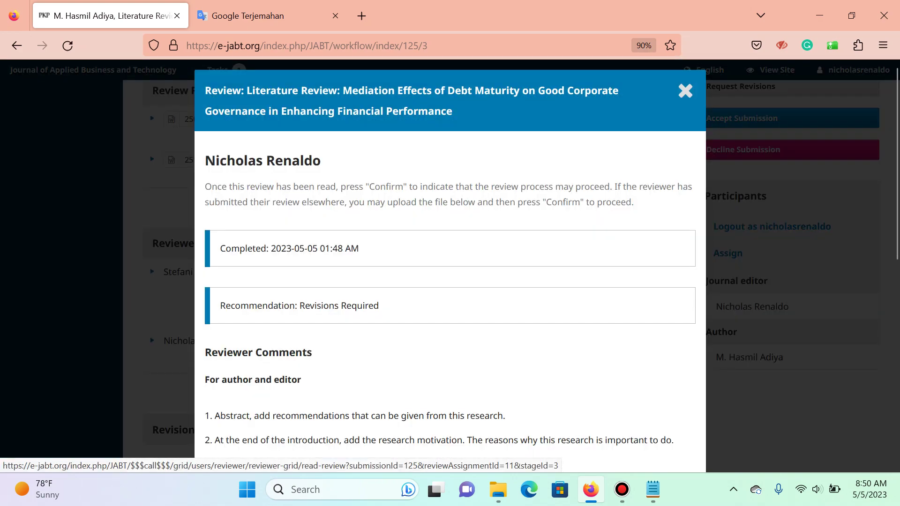
pyautogui.scroll(-3, 450, 265)
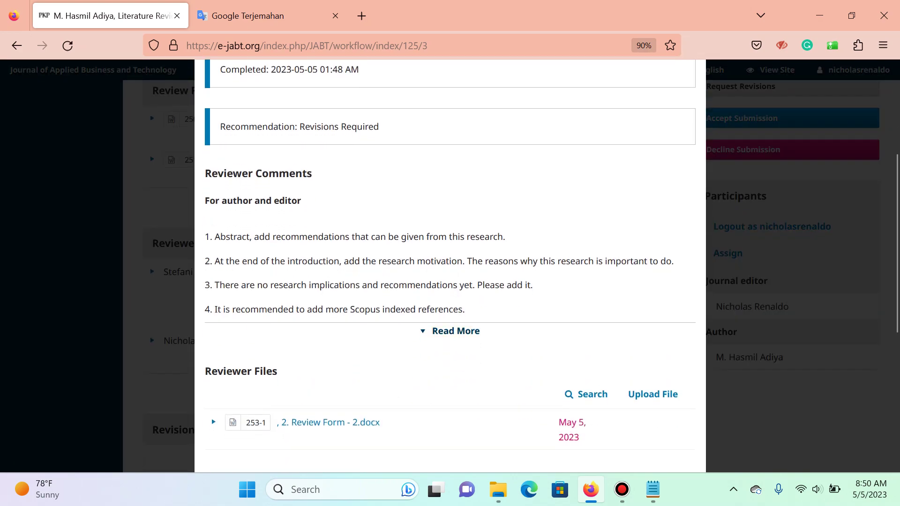
pyautogui.click(455, 330)
pyautogui.moveTo(259, 340); pyautogui.dragTo(205, 228)
pyautogui.hotkey('ctrl', 'c')
pyautogui.hotkey('ctrl', 'Tab')
pyautogui.hotkey('ctrl', 'v')
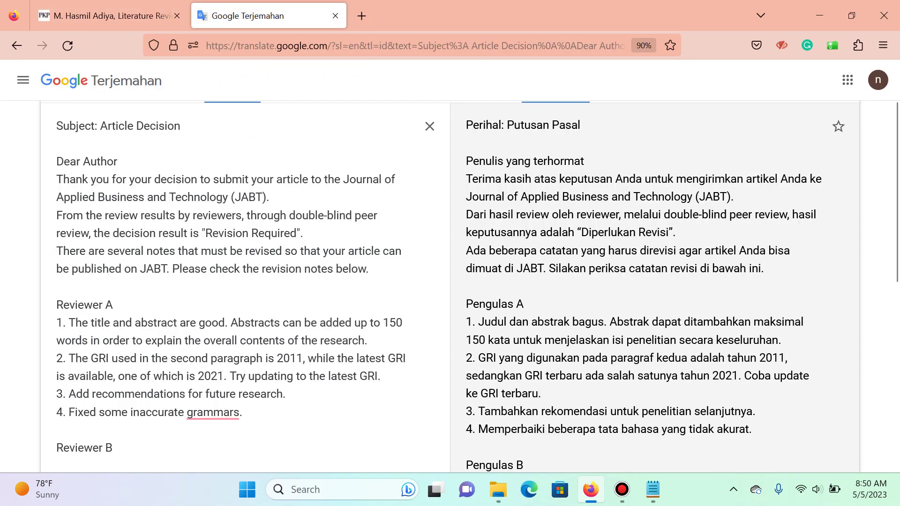
# - Remove the blank lines between the numbered comments under "Reviewer B"
pyautogui.scroll(-5, 235, 281)
pyautogui.press('Up')
pyautogui.press('Up')
pyautogui.press('BackSpace')
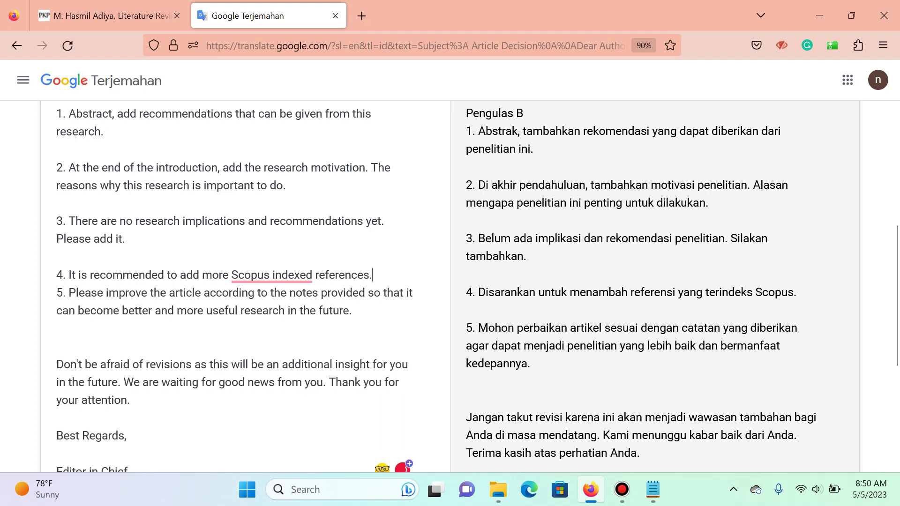
pyautogui.press('Up')
pyautogui.press('BackSpace')
pyautogui.press('Up')
pyautogui.press('Up')
pyautogui.press('BackSpace')
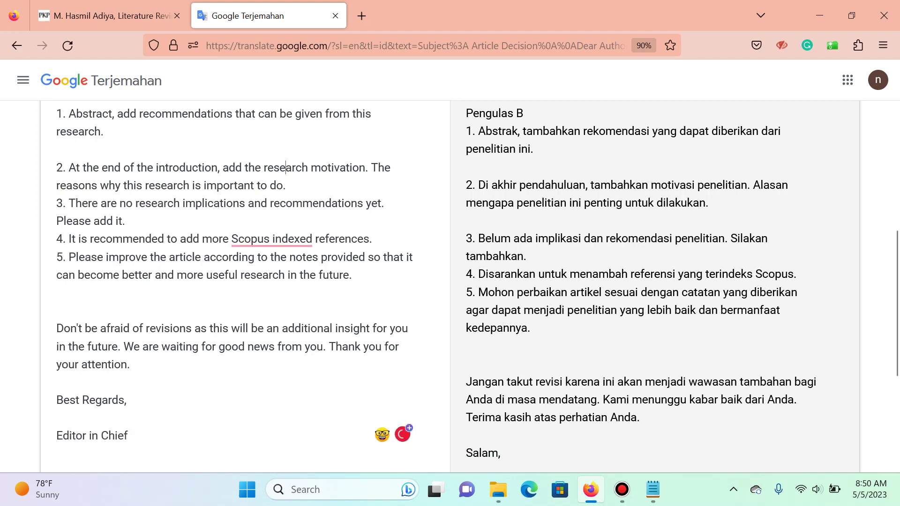
pyautogui.press('Up')
pyautogui.press('Up')
pyautogui.press('BackSpace')
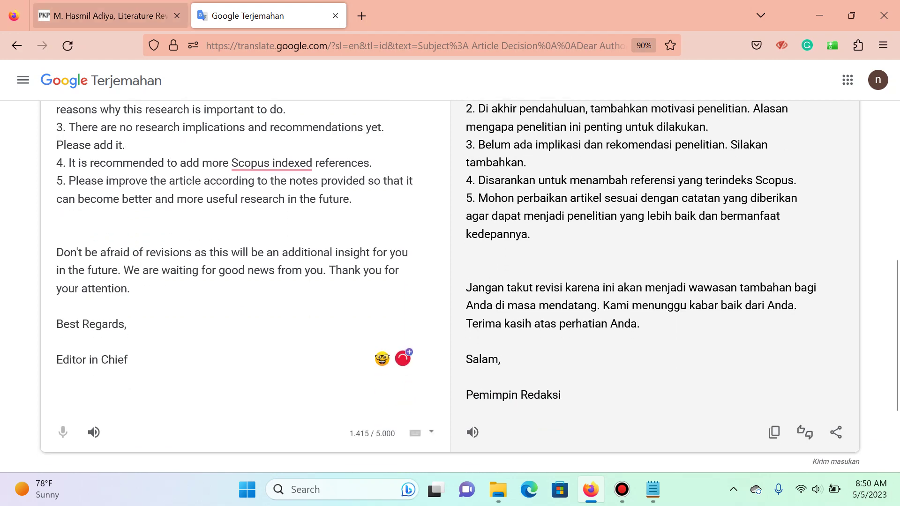
# - Return to the second reviewer's open review in the journal system and confirm it as read
pyautogui.hotkey('ctrl', 'Tab')
pyautogui.scroll(6, 450, 266)
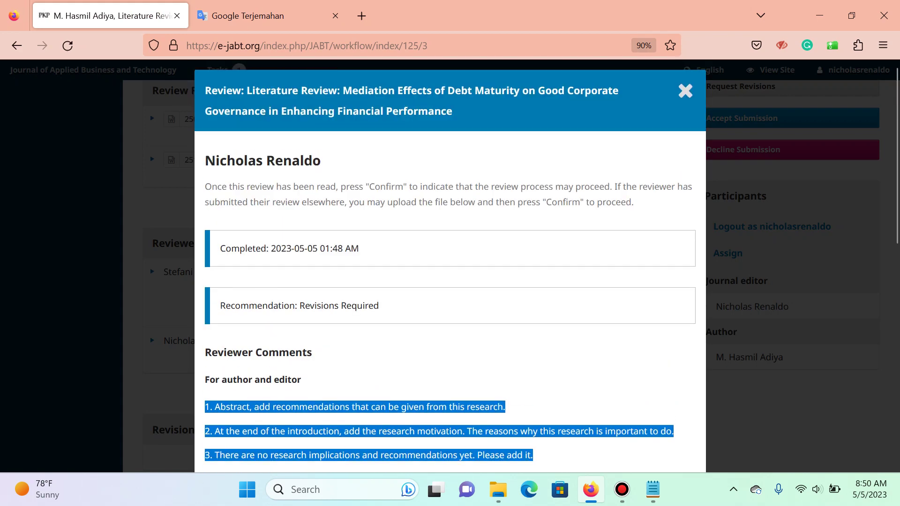
pyautogui.scroll(-9, 450, 265)
pyautogui.scroll(-1, 450, 266)
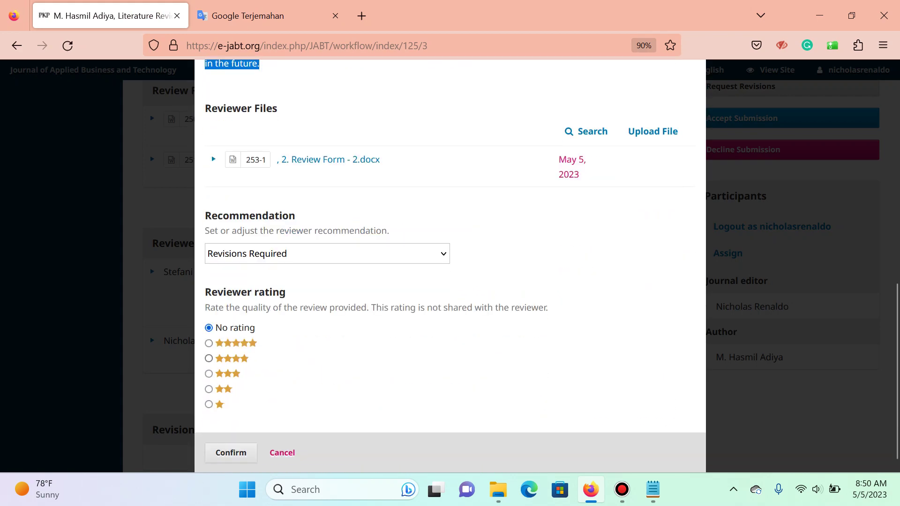
pyautogui.click(230, 452)
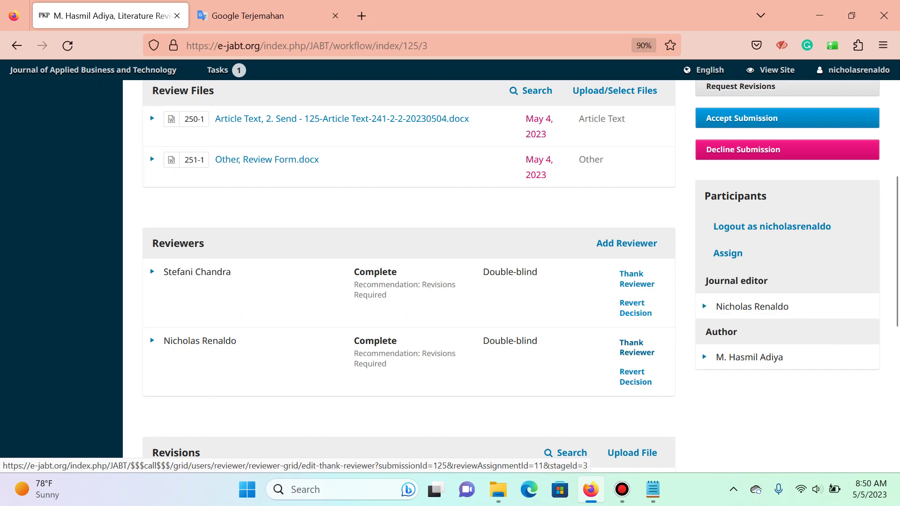
# - Read through the thank-you email prepared for the second reviewer and close it without sending
pyautogui.click(637, 349)
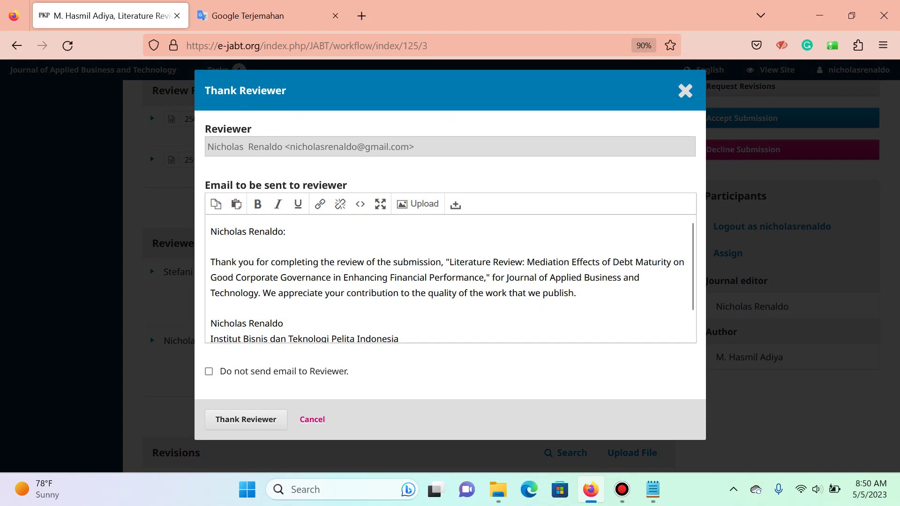
pyautogui.scroll(-1, 447, 280)
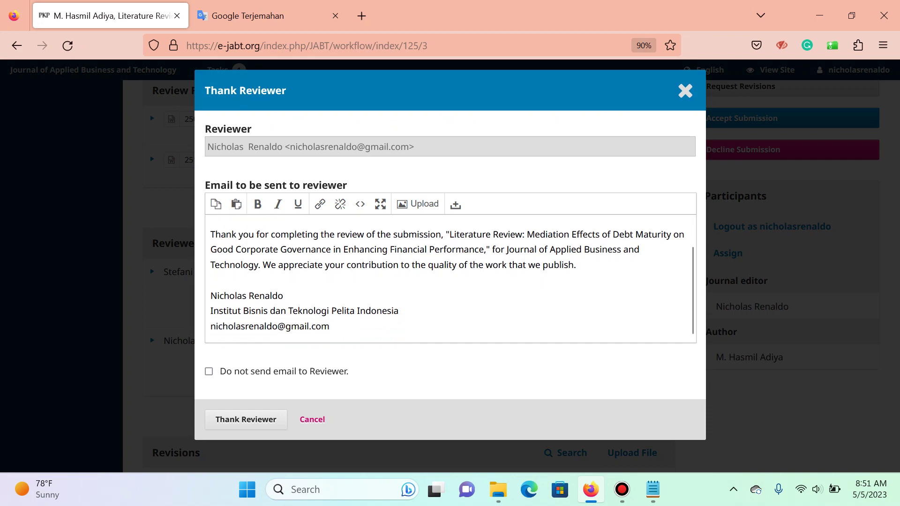
pyautogui.click(685, 90)
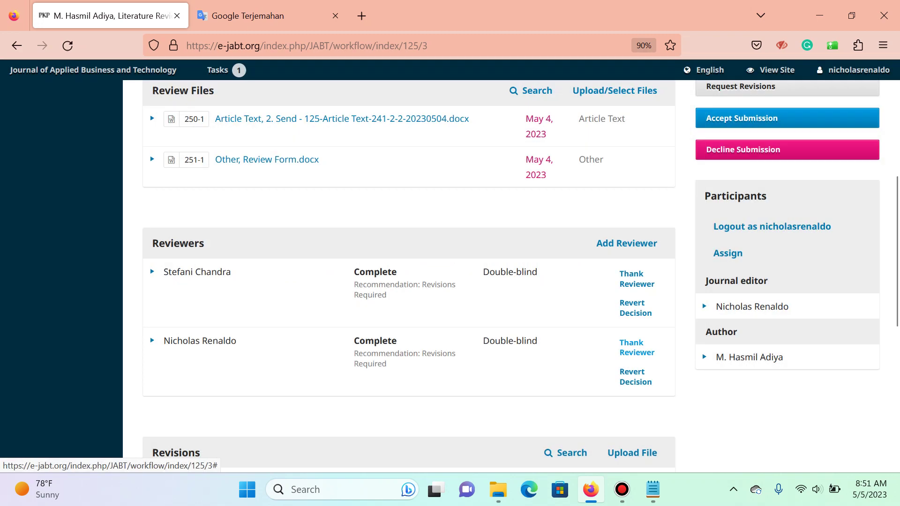
# - Examine which participants a new review discussion offers under the editor account, and close the form without creating the discussion
pyautogui.scroll(-2, 409, 277)
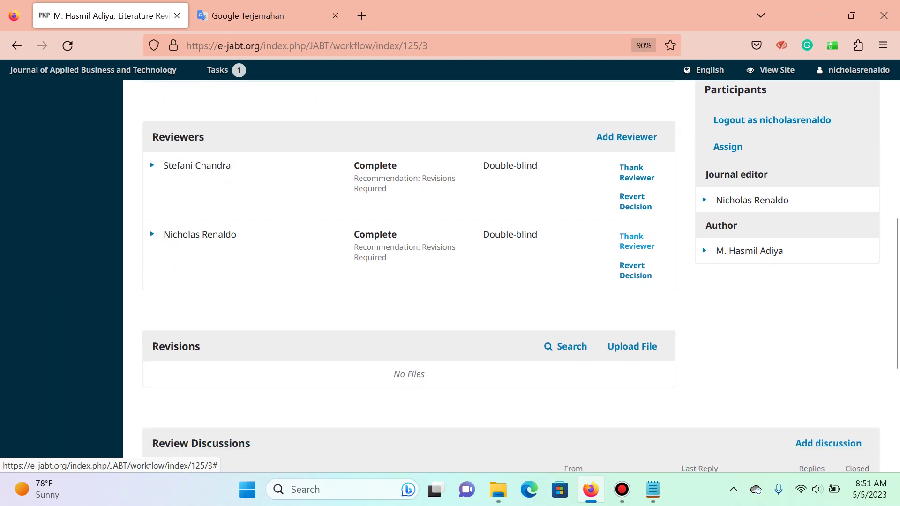
pyautogui.scroll(-4, 510, 277)
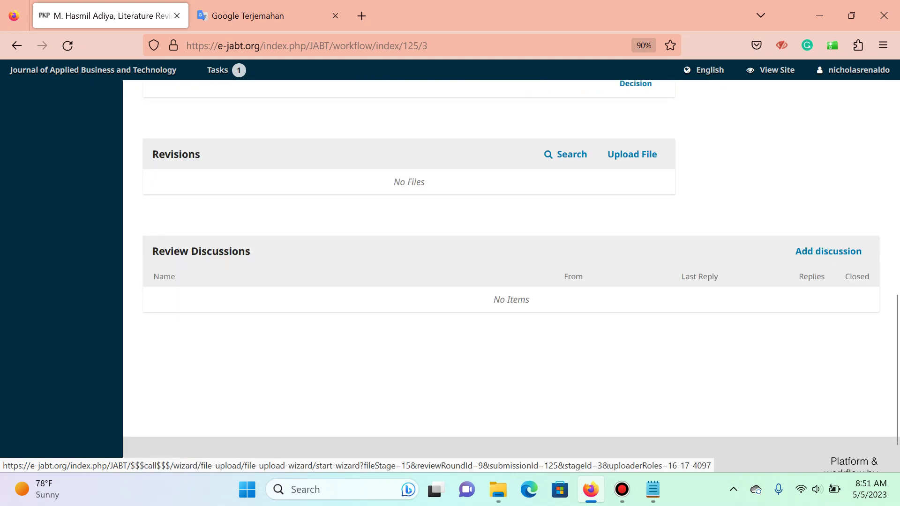
pyautogui.click(828, 251)
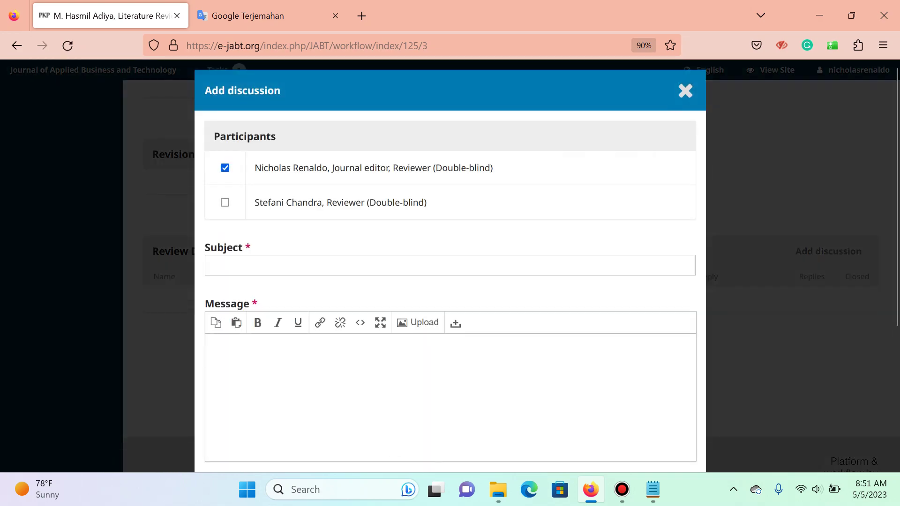
pyautogui.scroll(-3, 450, 281)
pyautogui.scroll(3, 450, 281)
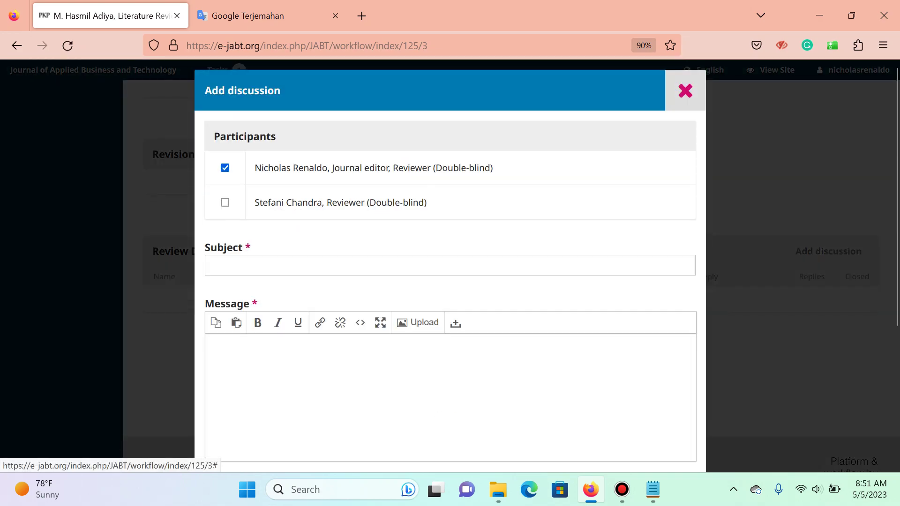
pyautogui.click(686, 90)
# - Log out of the impersonated journal editor account to return to the admin account
pyautogui.scroll(6, 685, 187)
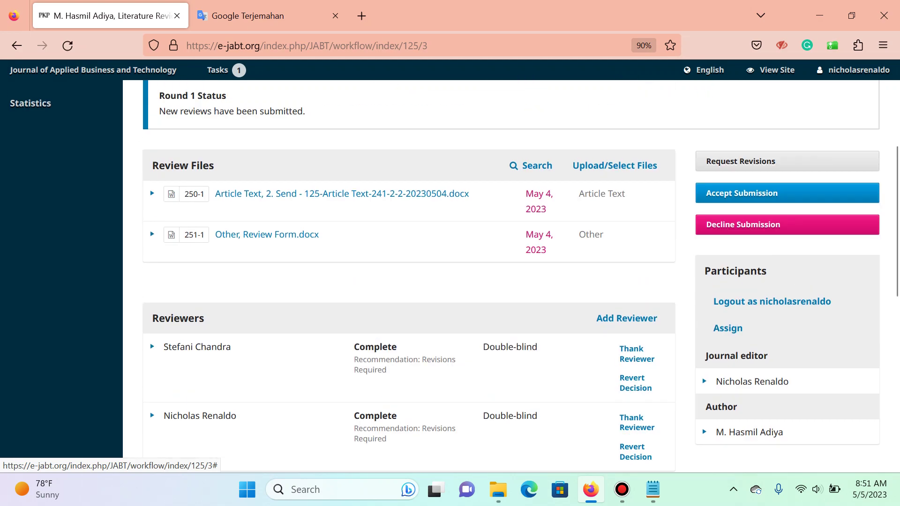
pyautogui.scroll(1, 445, 276)
pyautogui.scroll(3, 511, 276)
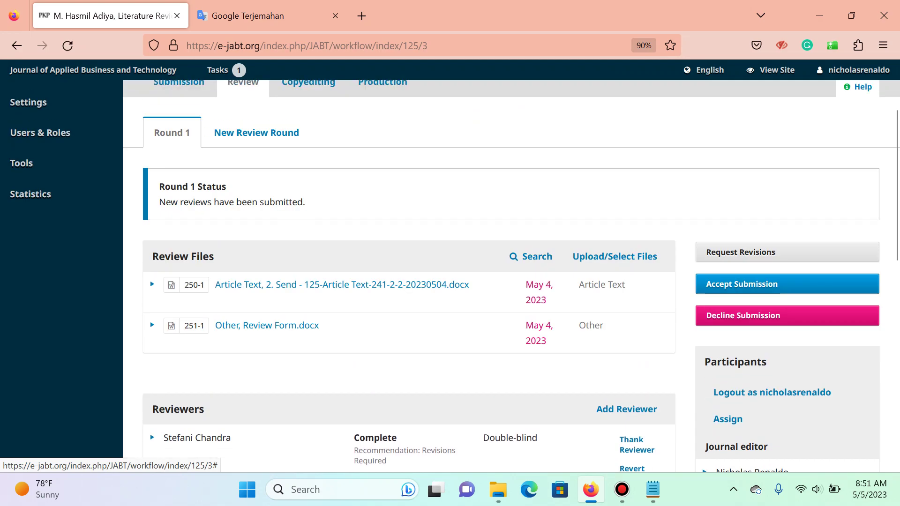
pyautogui.moveTo(852, 70)
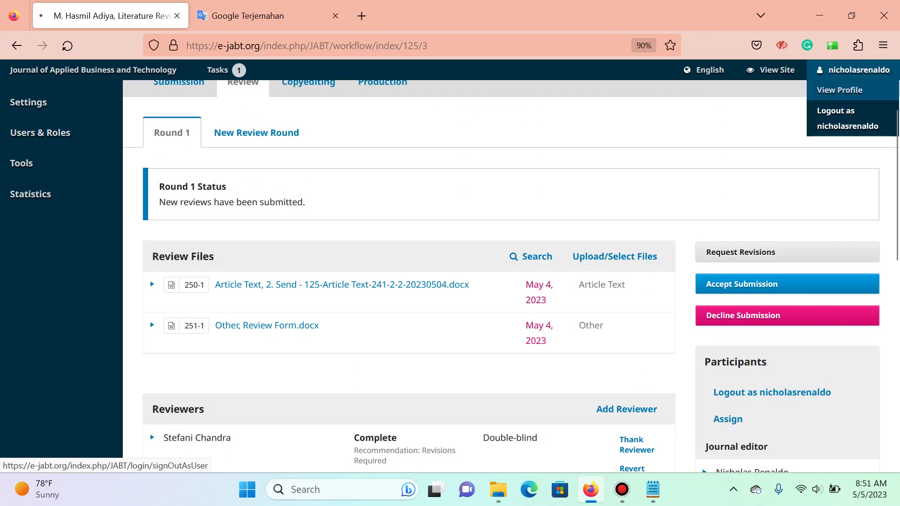
pyautogui.click(847, 118)
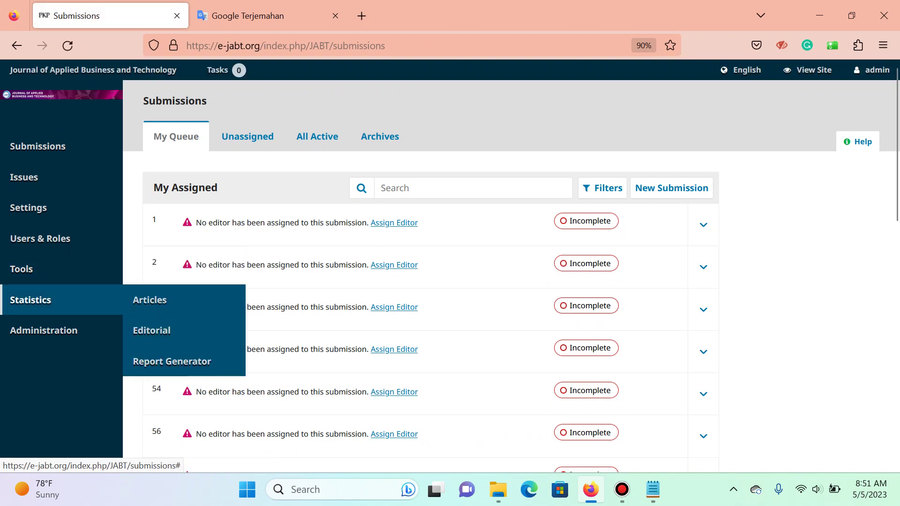
# - Open submission 125, the literature review on debt maturity, from the list of all active submissions
pyautogui.moveTo(21, 269)
pyautogui.moveTo(40, 238)
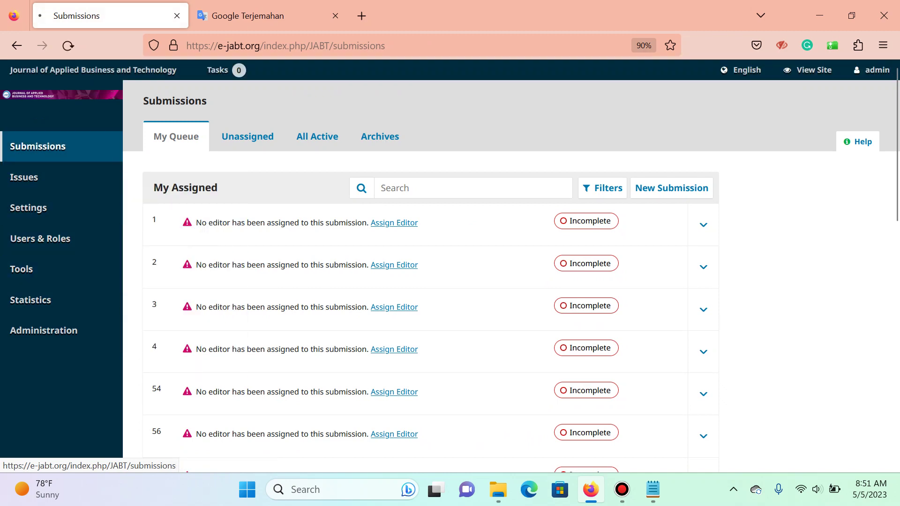
pyautogui.moveTo(24, 177)
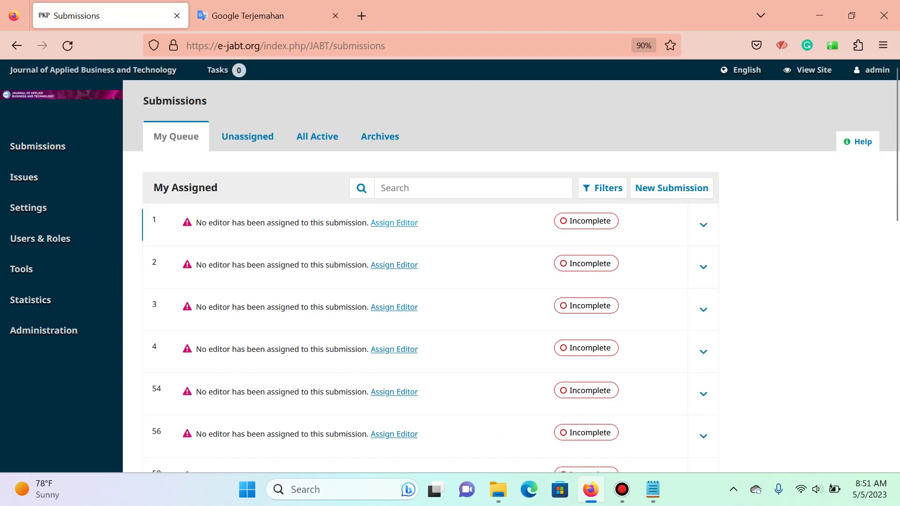
pyautogui.click(317, 136)
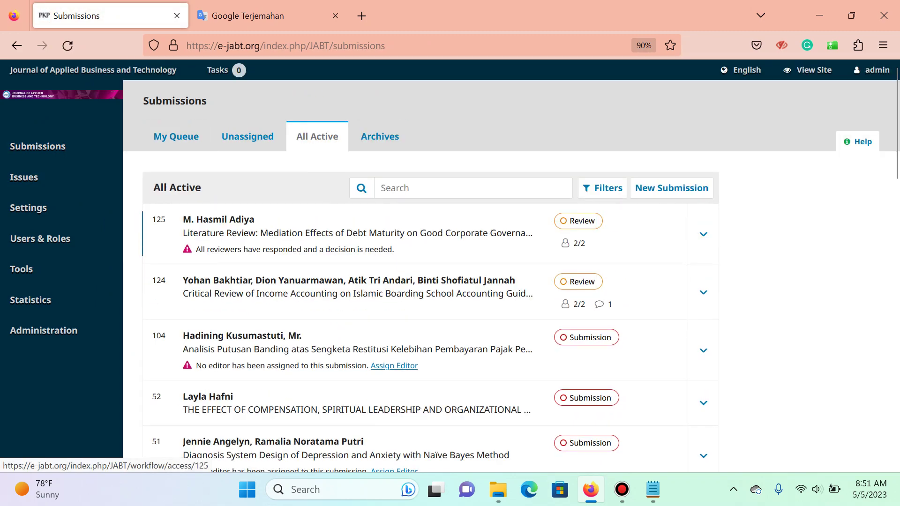
pyautogui.click(357, 233)
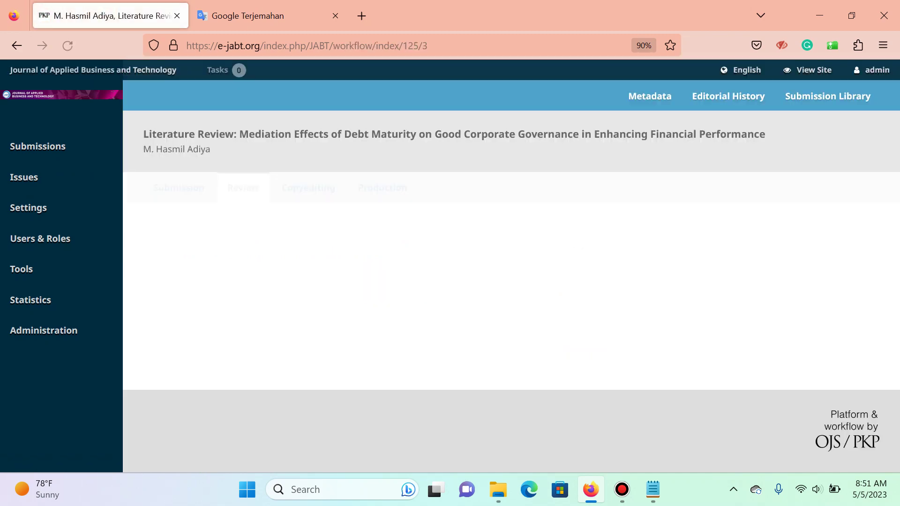
# - Check the participants offered for a new review discussion as admin, select the author, and discard the form without saving
pyautogui.scroll(-8, 520, 276)
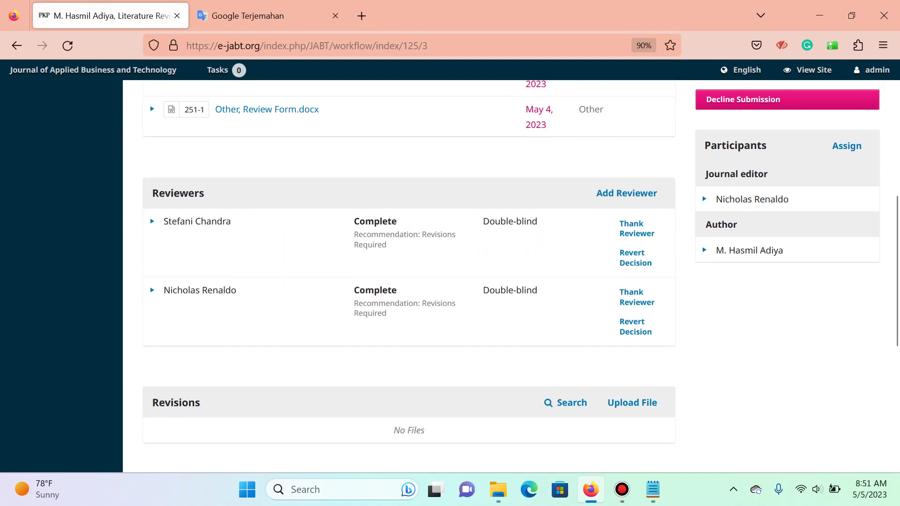
pyautogui.scroll(-2, 825, 328)
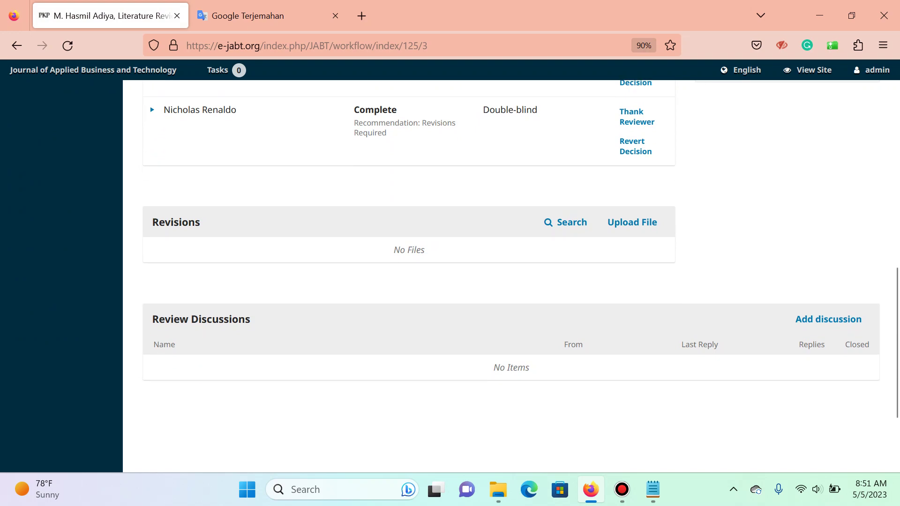
pyautogui.click(828, 318)
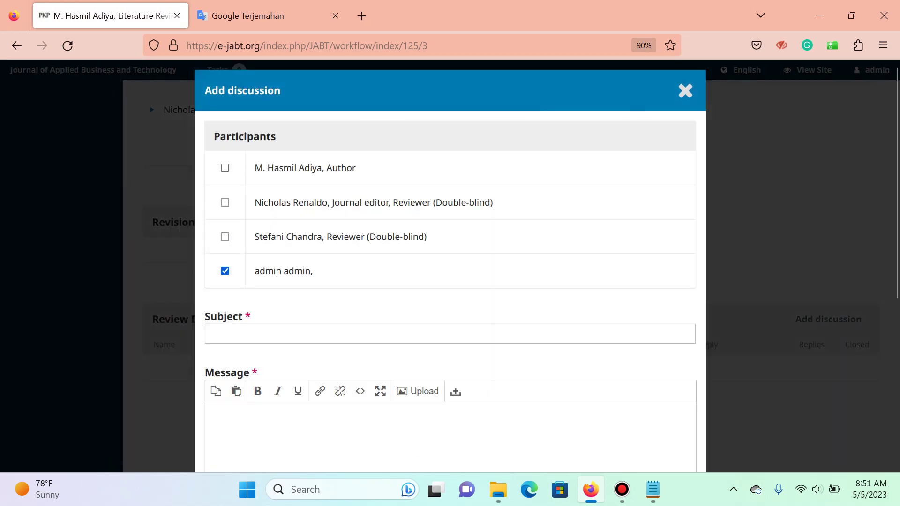
pyautogui.scroll(-6, 450, 282)
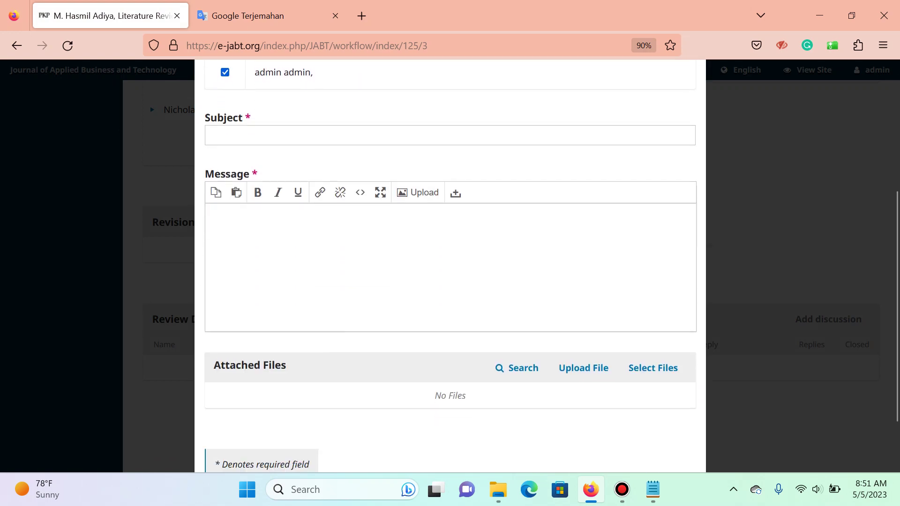
pyautogui.scroll(6, 450, 263)
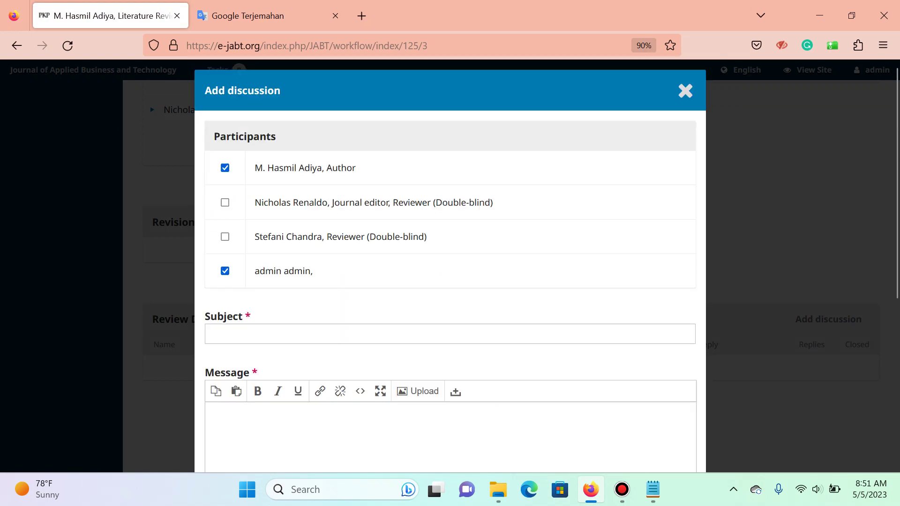
pyautogui.click(685, 90)
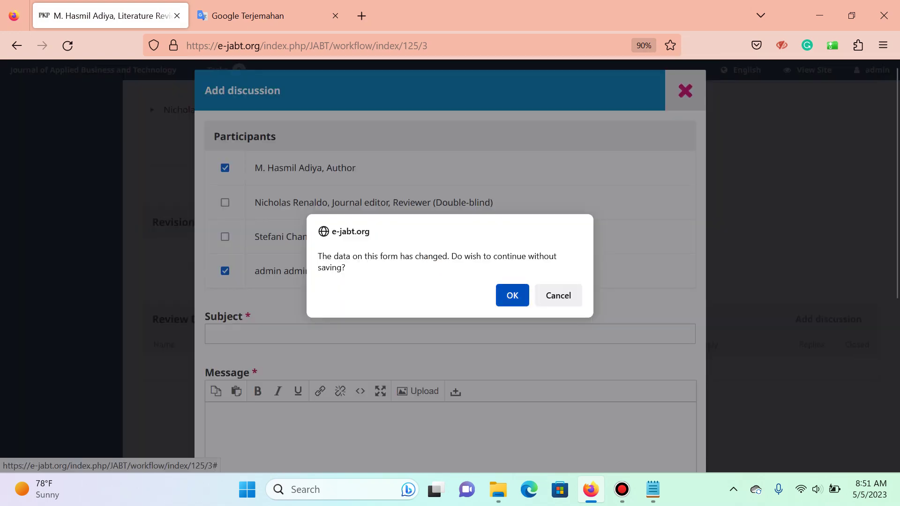
pyautogui.click(511, 295)
pyautogui.scroll(8, 450, 277)
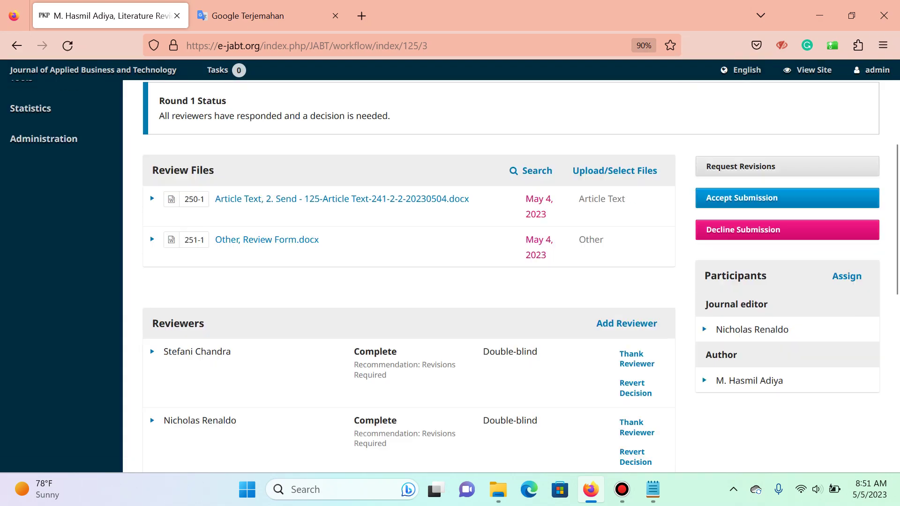
# - Log in as the journal editor from the journal's user list and confirm switching accounts
pyautogui.moveTo(61, 187)
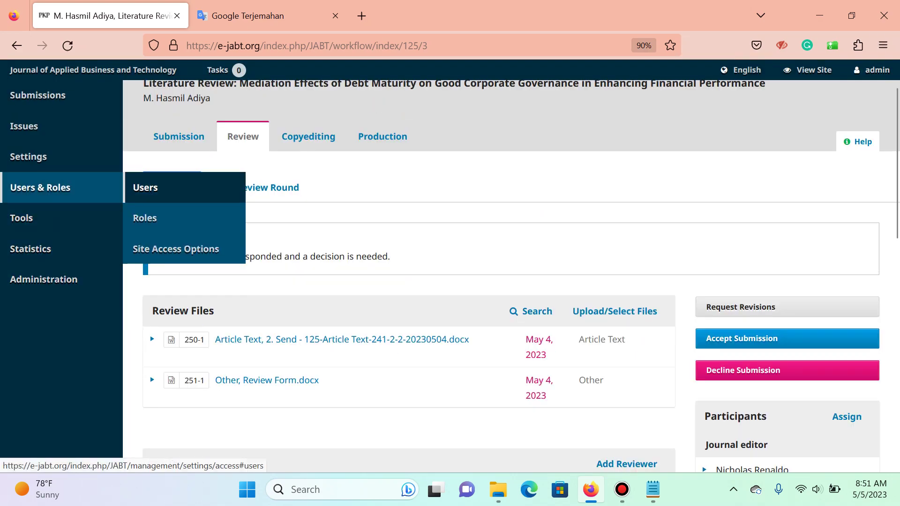
pyautogui.click(146, 187)
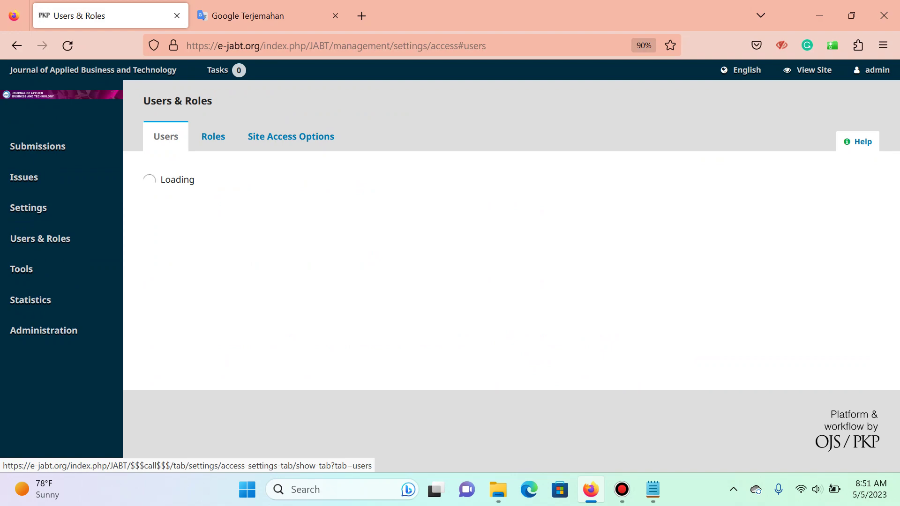
pyautogui.scroll(-10, 511, 234)
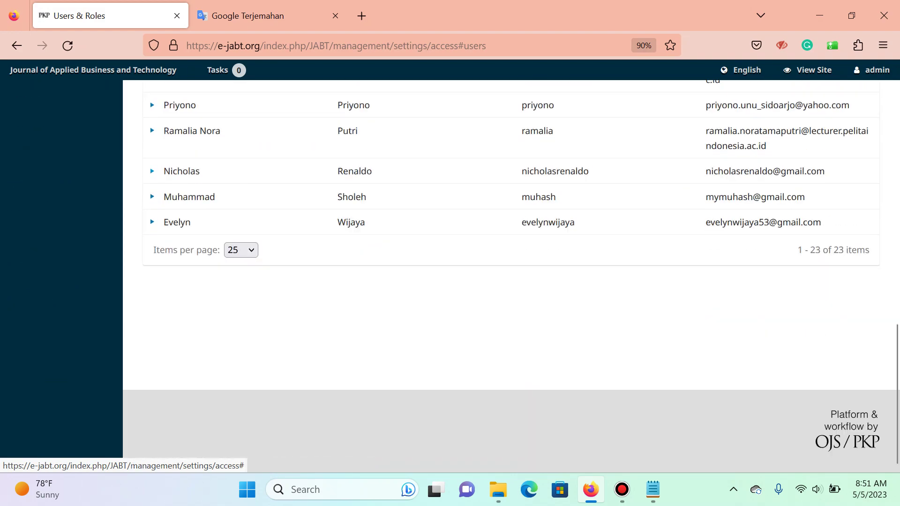
pyautogui.click(182, 171)
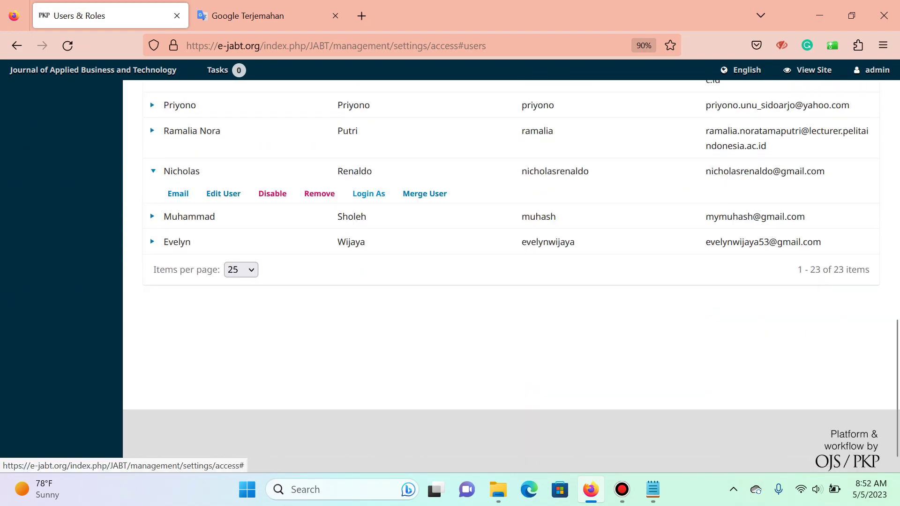
pyautogui.click(363, 194)
pyautogui.click(323, 193)
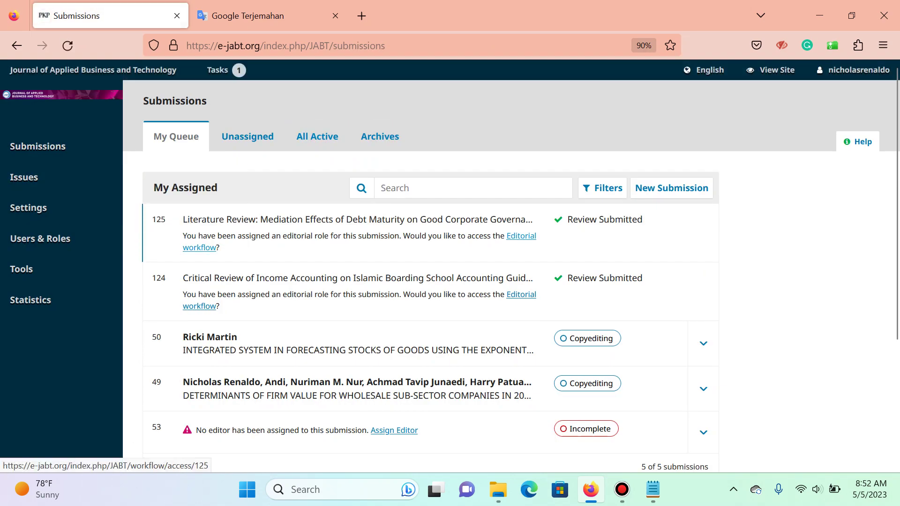
# - Open the editorial workflow of submission 125 and start a new review discussion
pyautogui.click(521, 236)
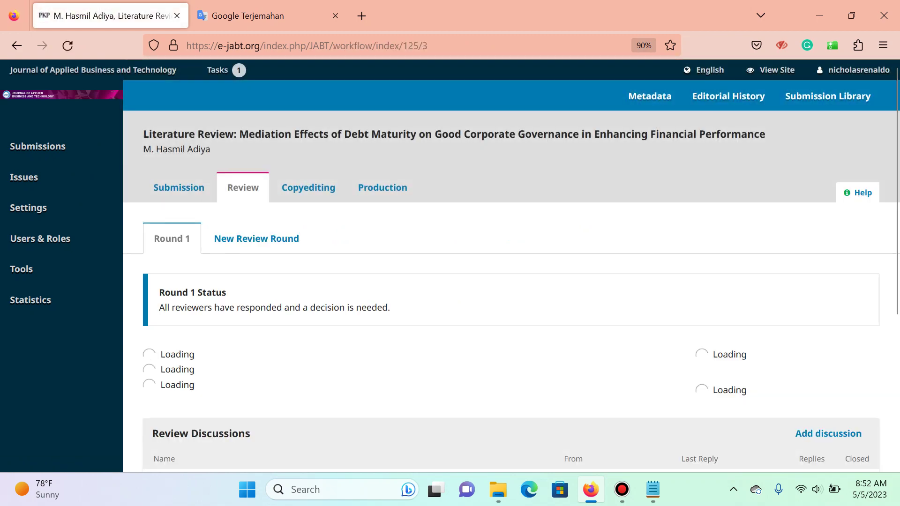
pyautogui.scroll(-8, 511, 277)
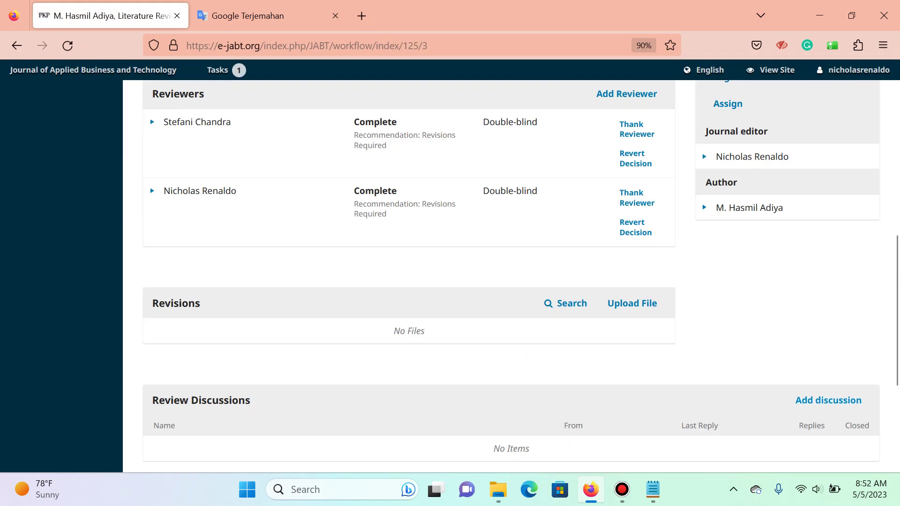
pyautogui.click(829, 400)
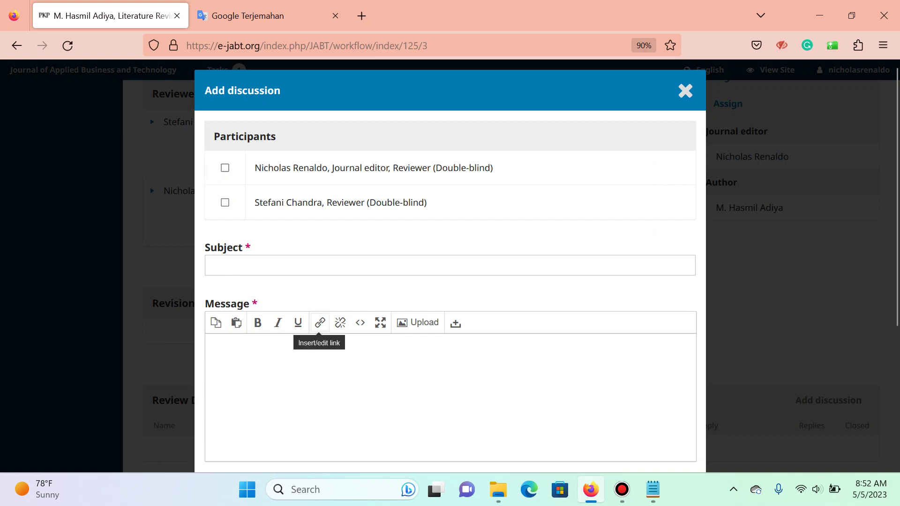
# - Find the subject of the decision email in Google Translate and enter "Article Decision" as the discussion's subject
pyautogui.scroll(-3, 341, 328)
pyautogui.hotkey('alt', 'Tab')
pyautogui.hotkey('alt', 'Tab')
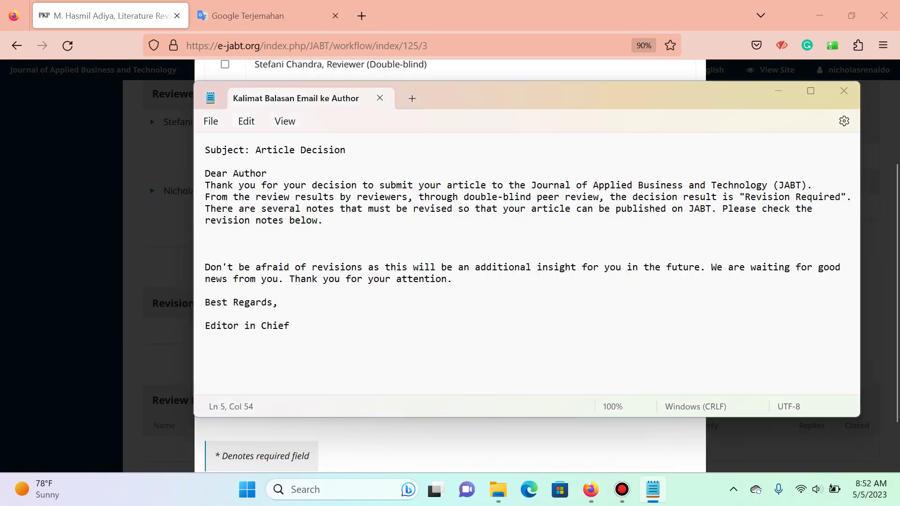
pyautogui.hotkey('ctrl', 'Tab')
pyautogui.scroll(8, 450, 286)
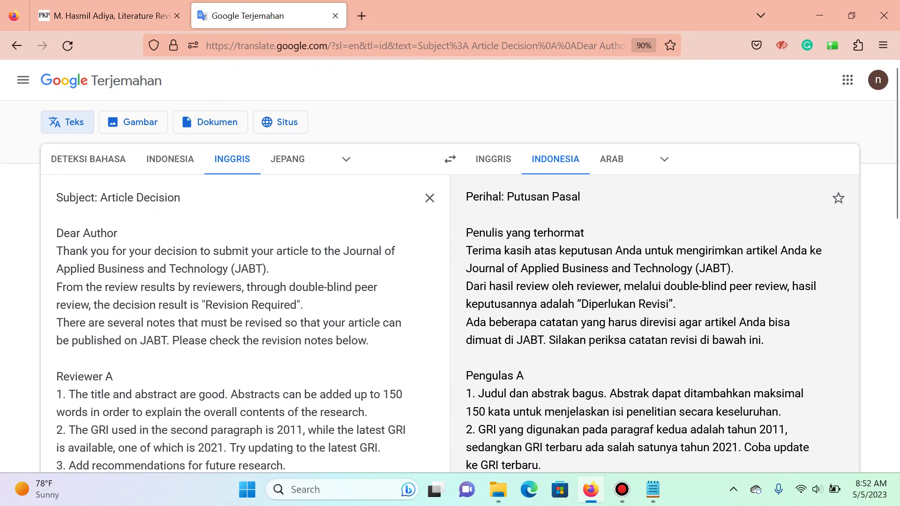
pyautogui.doubleClick(158, 197)
pyautogui.hotkey('ctrl', 'Tab')
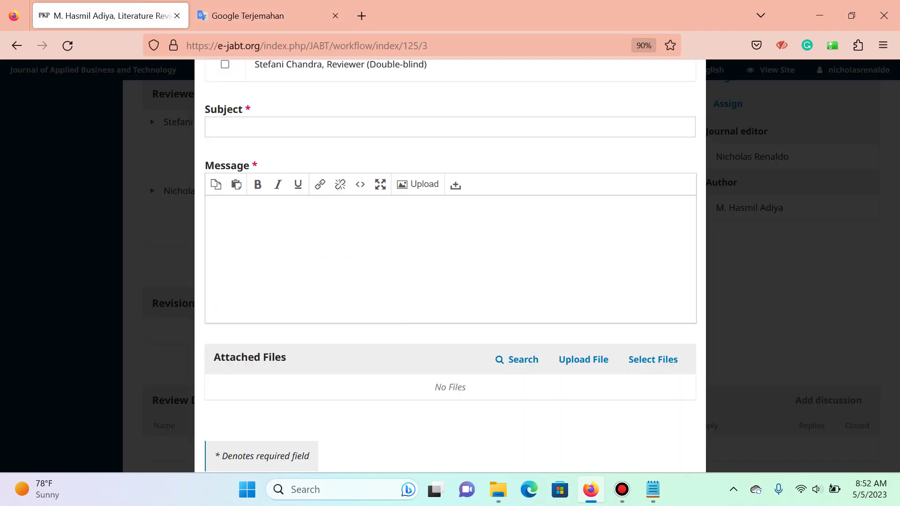
pyautogui.click(281, 126)
pyautogui.write('Article Decision')
# - Copy the decision email from "Dear Author" through "Editor in Chief" out of Google Translate into the discussion's message
pyautogui.hotkey('ctrl', 'Tab')
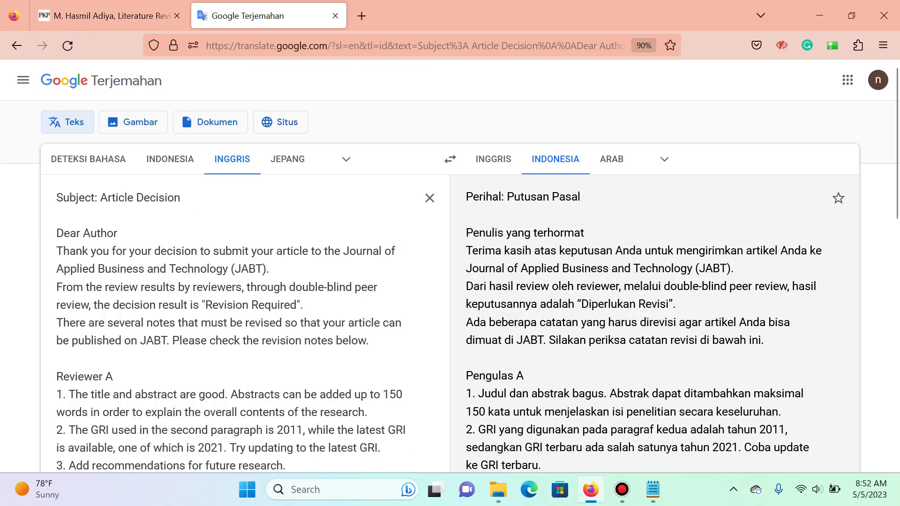
pyautogui.hotkey('ctrl', 'shift', 'End')
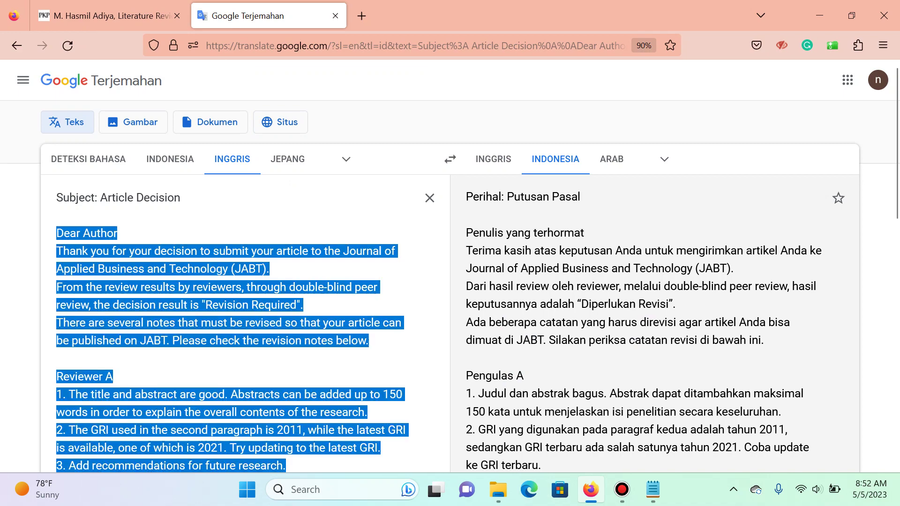
pyautogui.scroll(-10, 450, 282)
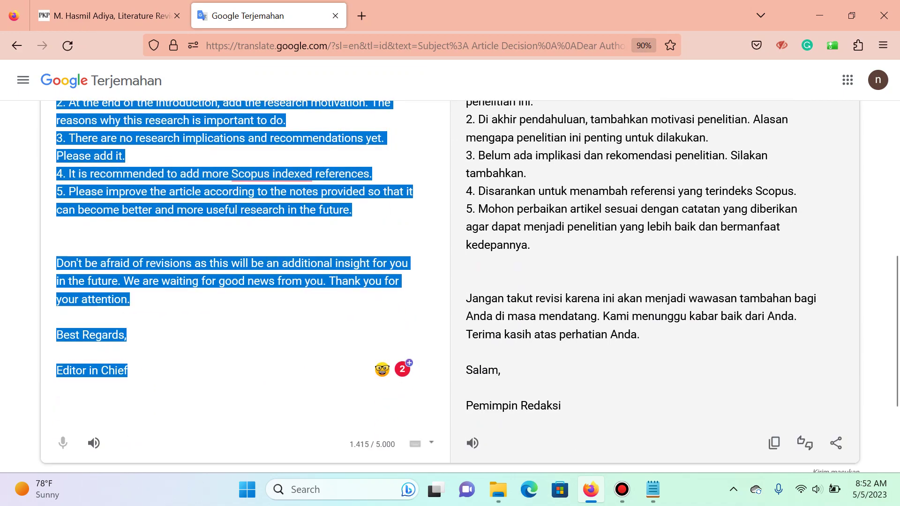
pyautogui.hotkey('ctrl', 'shift', 'Tab')
pyautogui.press('Tab')
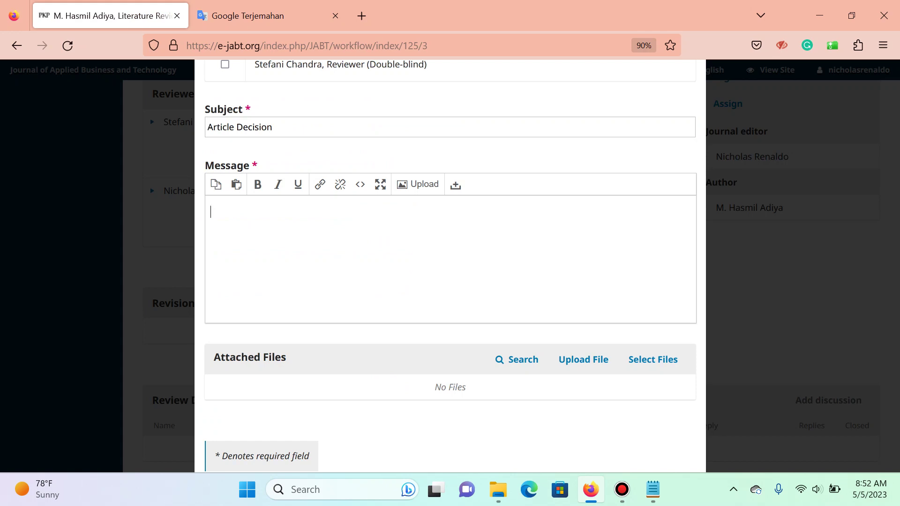
pyautogui.hotkey('ctrl', 'v')
pyautogui.scroll(-2, 450, 281)
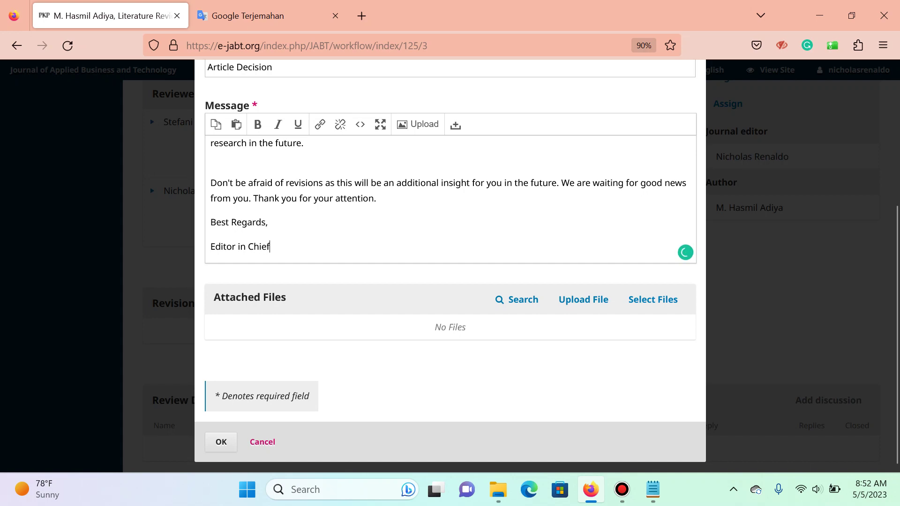
# - Check the review files available for attachment without attaching any, and try to submit the discussion
pyautogui.click(653, 300)
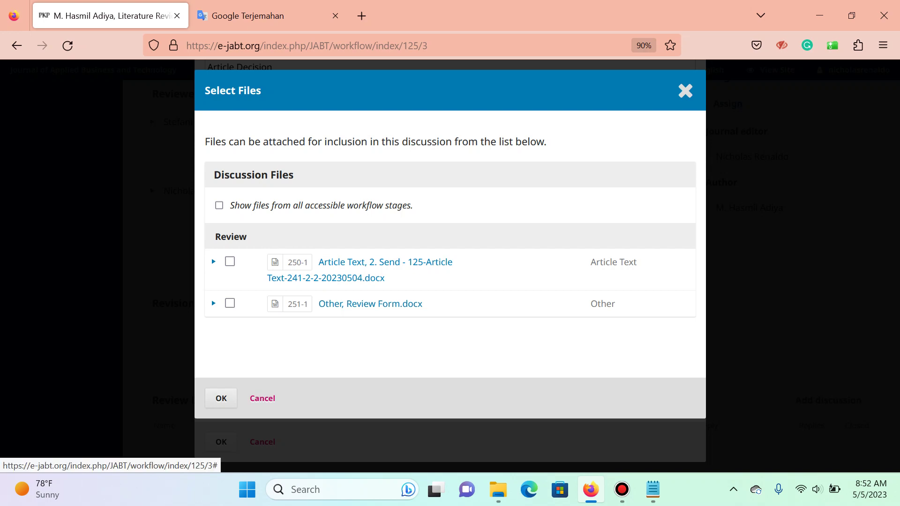
pyautogui.click(263, 398)
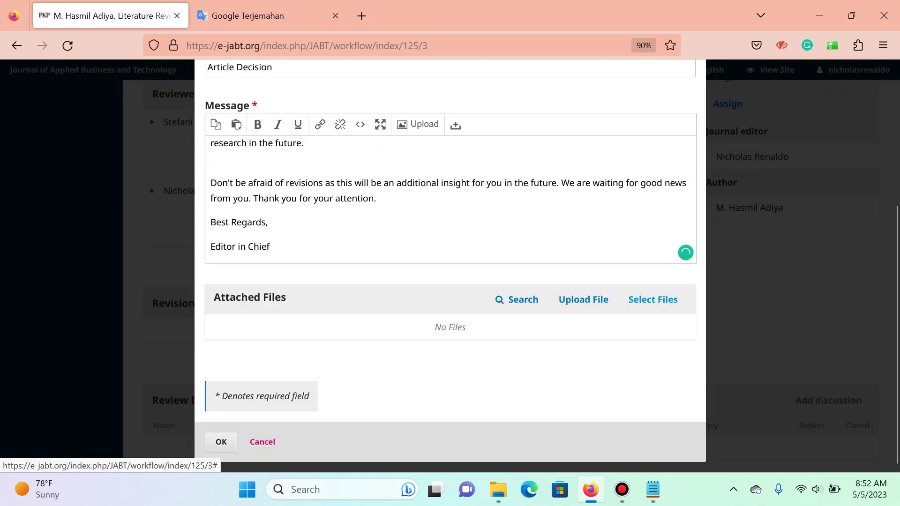
pyautogui.click(221, 442)
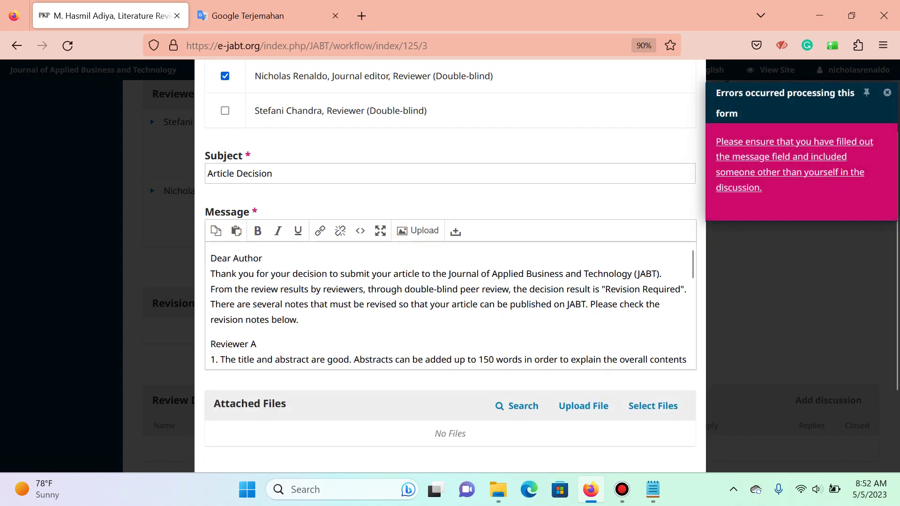
# - Include the other double-blind reviewer as a participant besides the journal editor and submit the Article Decision discussion
pyautogui.scroll(2, 450, 265)
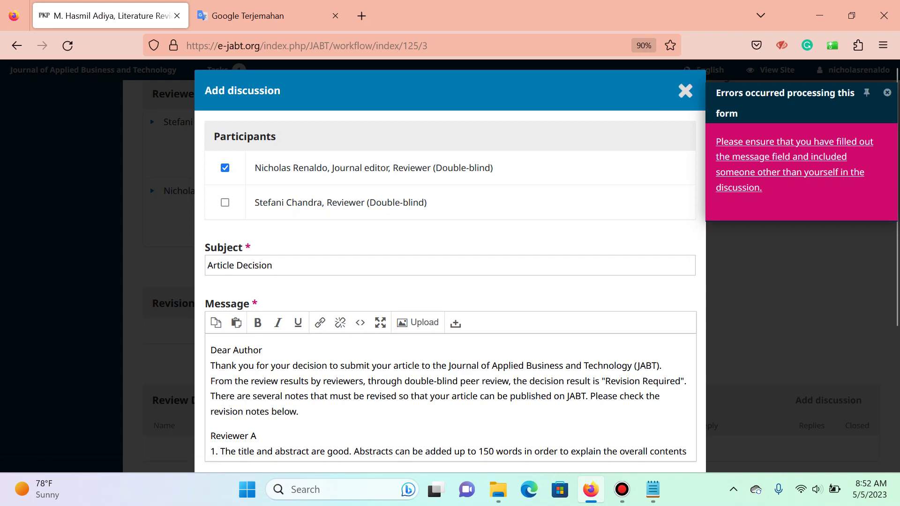
pyautogui.click(225, 203)
pyautogui.scroll(-3, 450, 263)
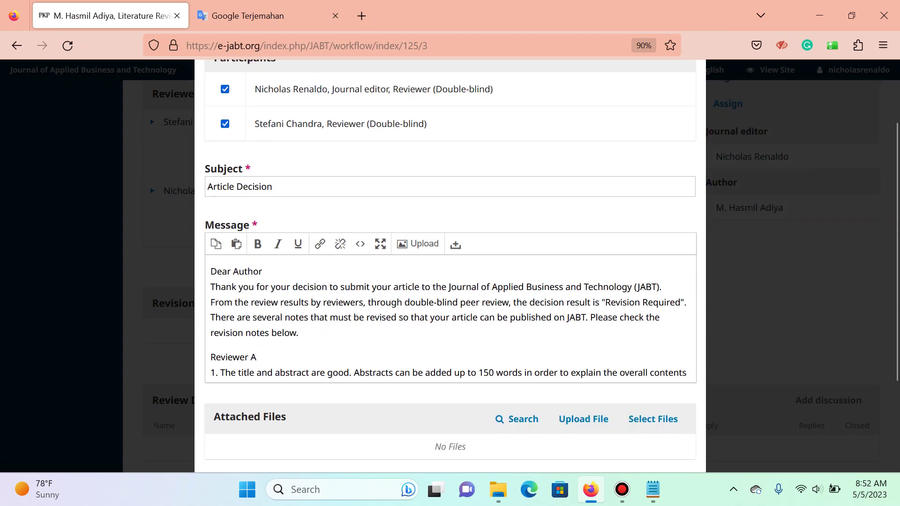
pyautogui.scroll(-10, 449, 319)
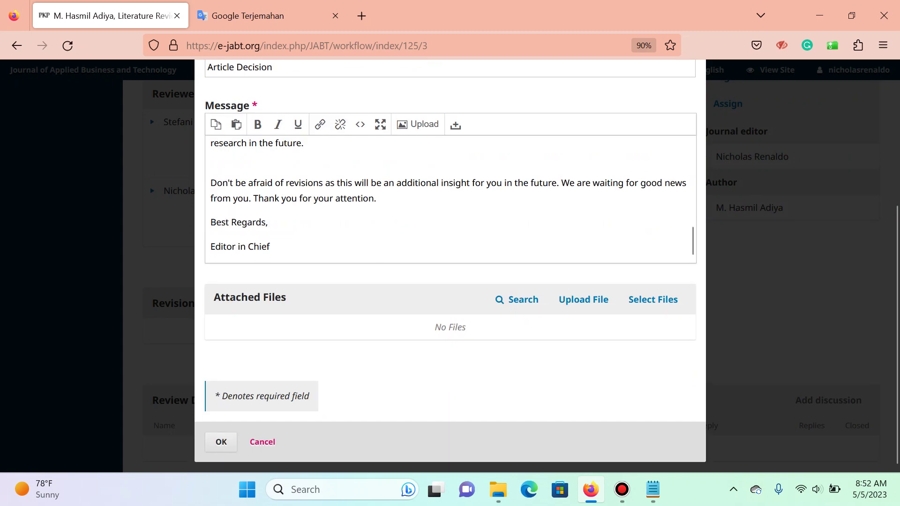
pyautogui.click(220, 442)
pyautogui.scroll(-5, 450, 281)
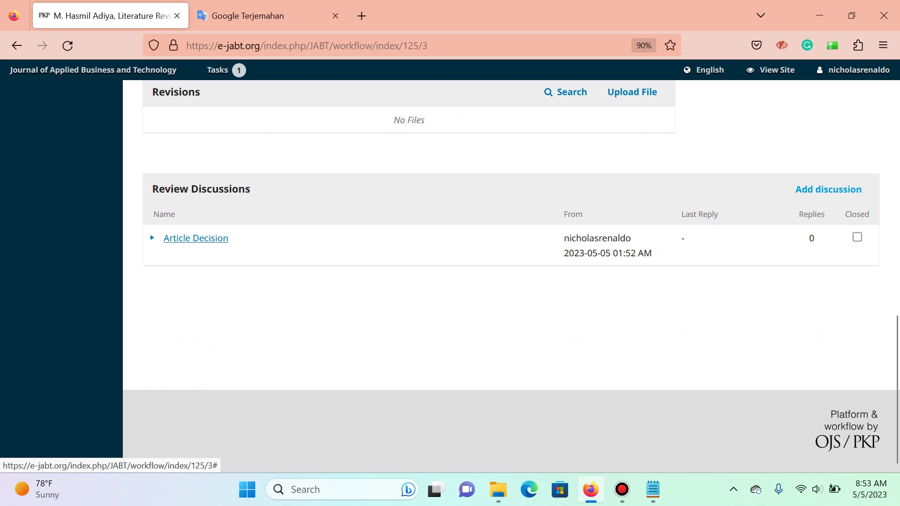
# - Log out of the impersonated editor account and expand submission 125's details in the list of all active submissions
pyautogui.scroll(10, 450, 281)
pyautogui.moveTo(853, 70)
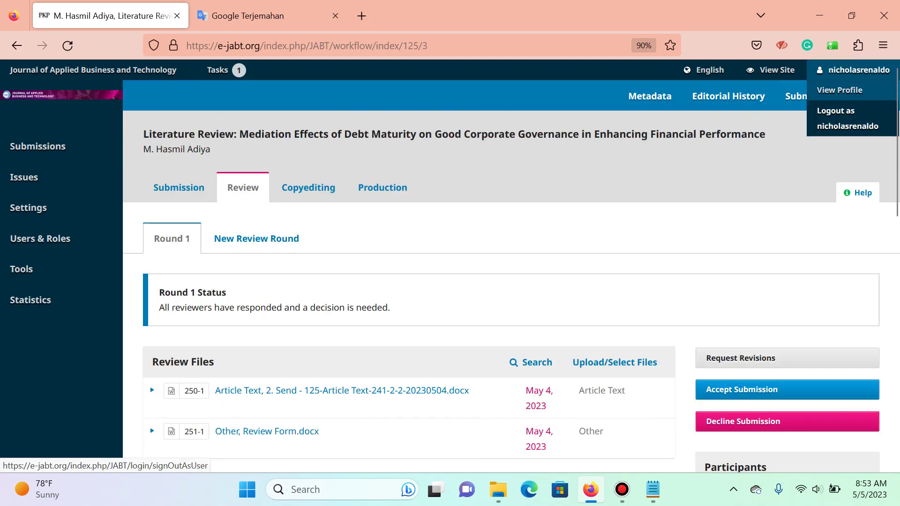
pyautogui.click(842, 118)
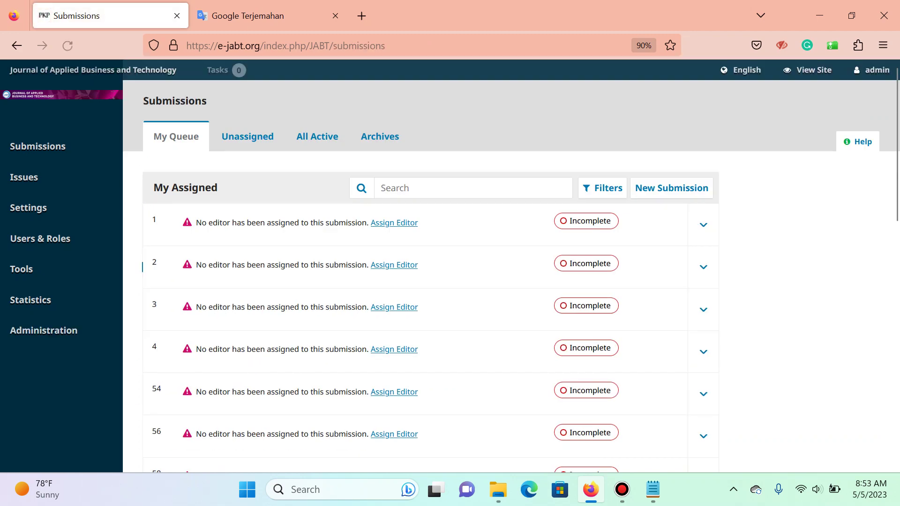
pyautogui.click(317, 137)
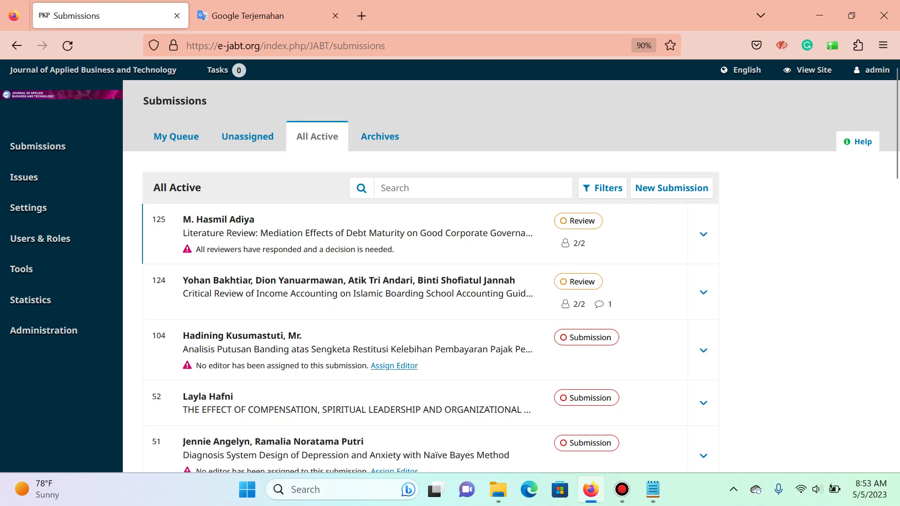
pyautogui.click(703, 234)
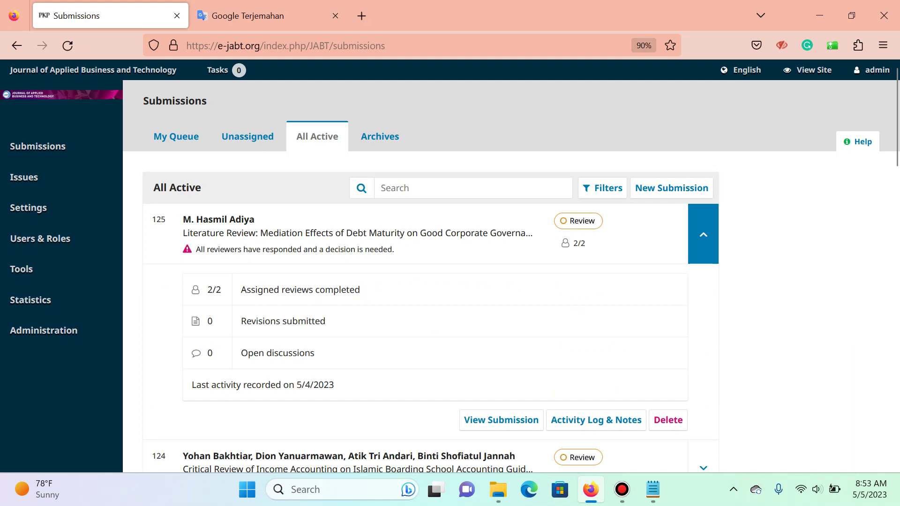
# - Return to the user list and impersonate the journal editor account again
pyautogui.moveTo(47, 239)
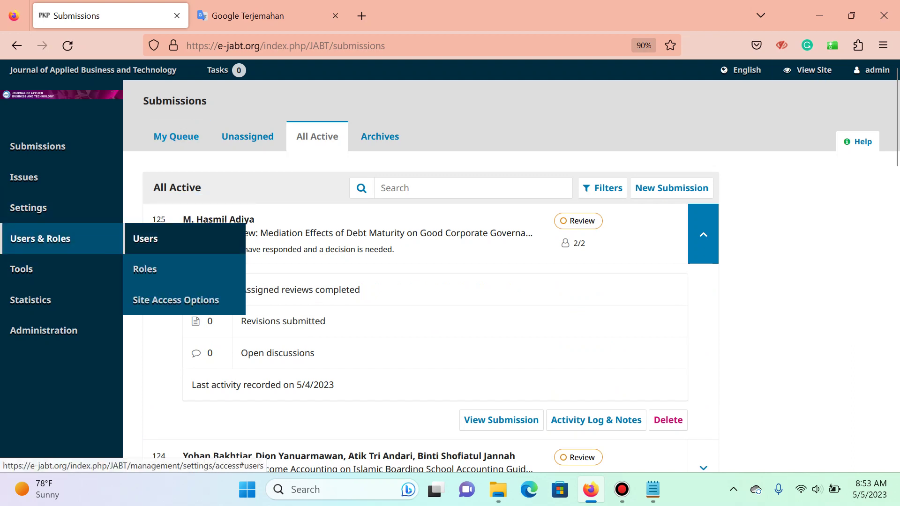
pyautogui.click(145, 238)
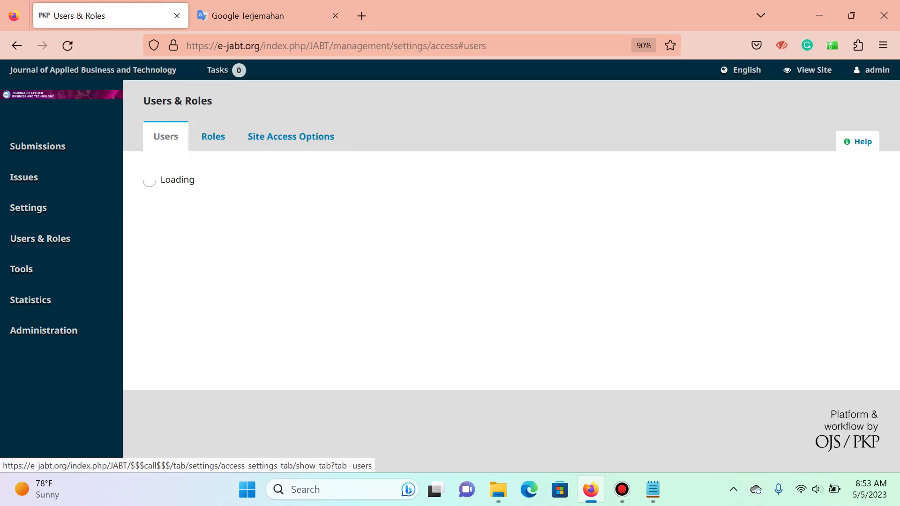
pyautogui.scroll(-15, 145, 239)
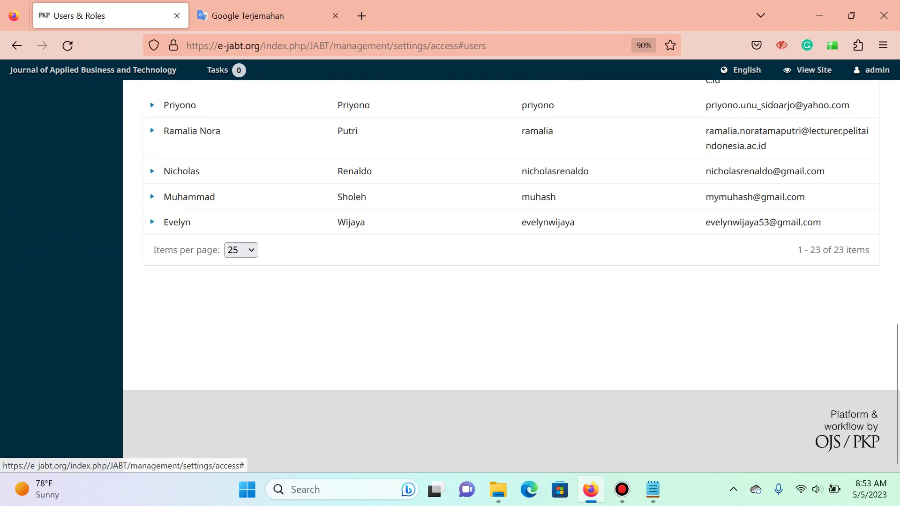
pyautogui.click(152, 171)
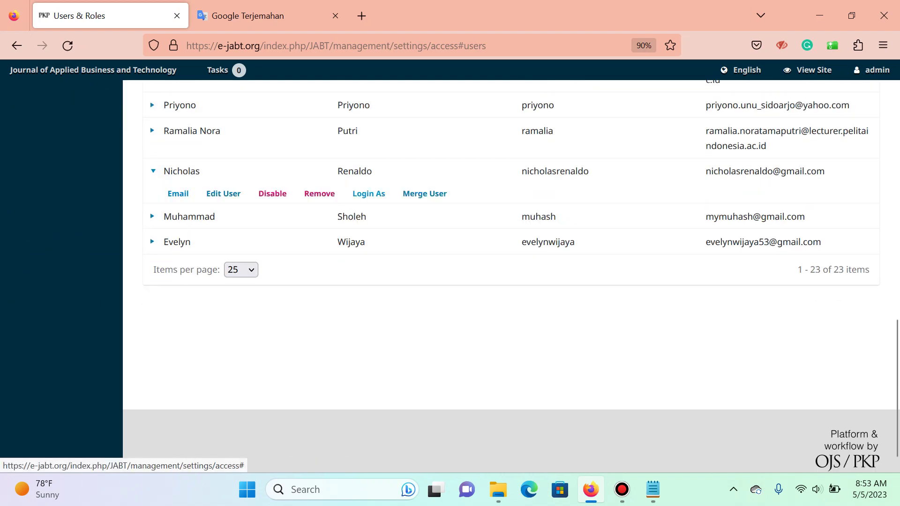
pyautogui.click(368, 193)
pyautogui.click(323, 194)
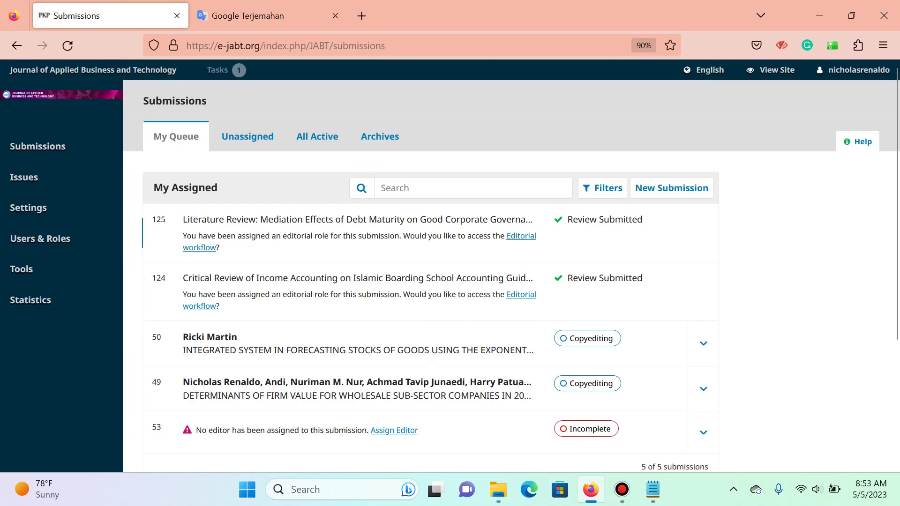
# - Reopen submission 125's editorial workflow and look over its round 1 review page
pyautogui.click(520, 236)
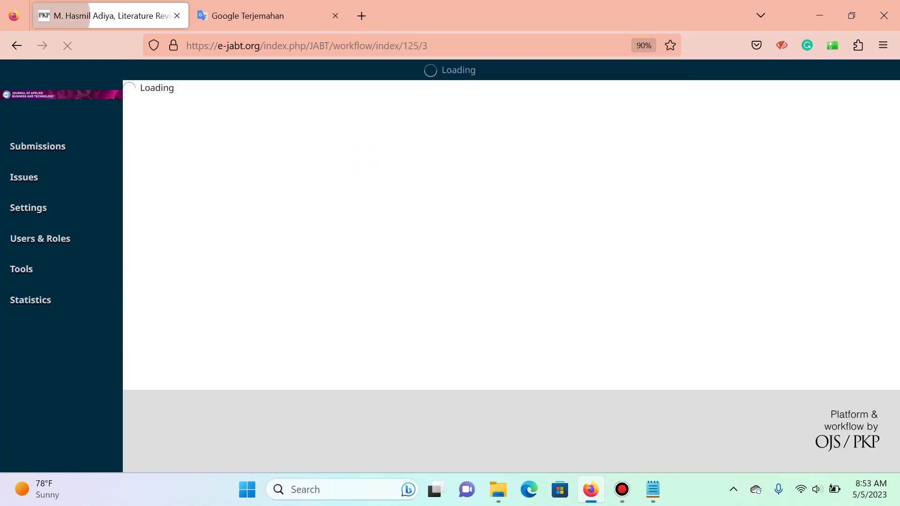
pyautogui.scroll(-10, 511, 277)
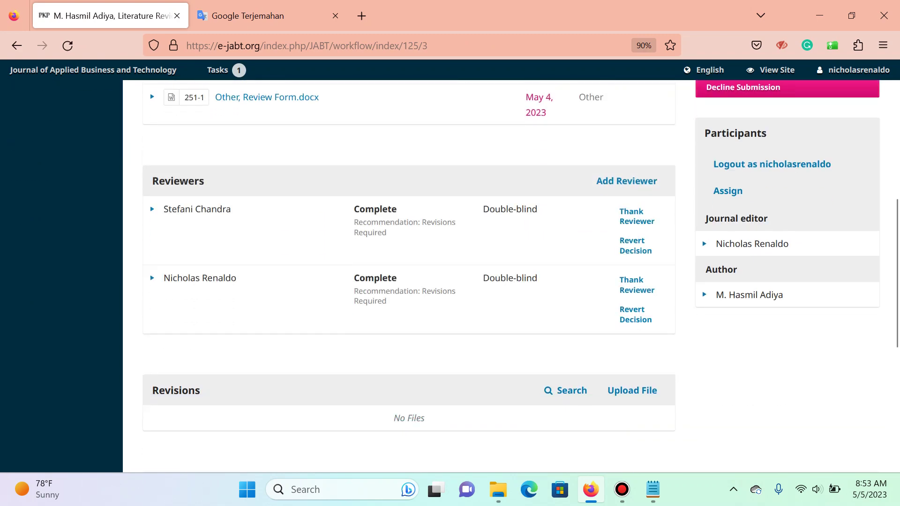
pyautogui.scroll(-1, 511, 276)
pyautogui.scroll(10, 511, 276)
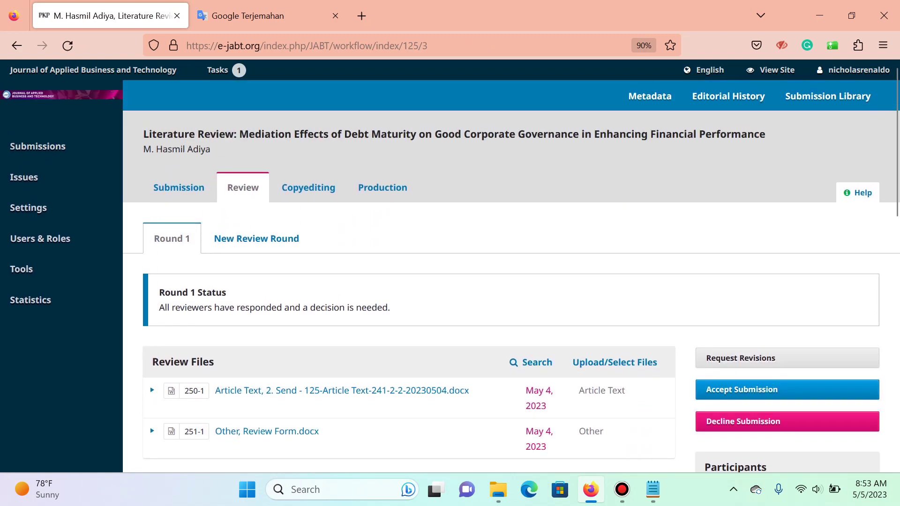
# - Request revisions for submission 125 without a new round of peer reviews or an email notification, and record the editorial decision
pyautogui.click(740, 358)
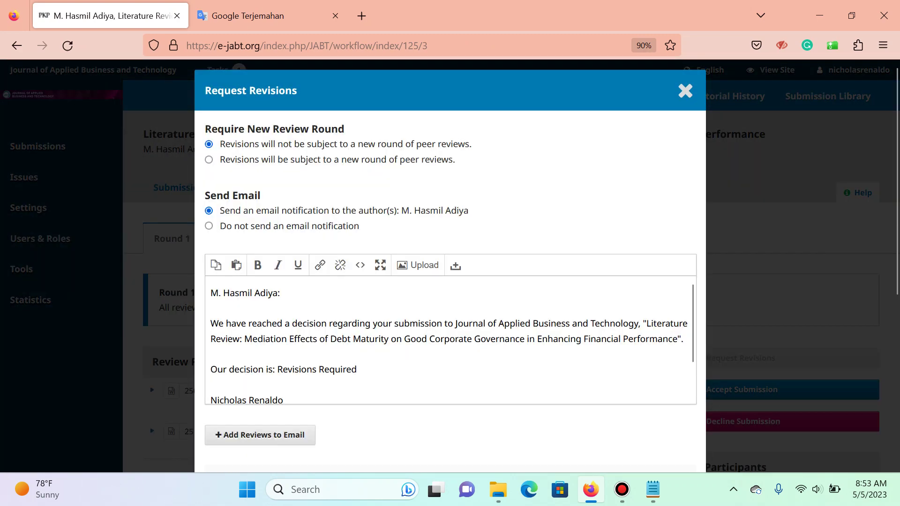
pyautogui.scroll(-1, 450, 340)
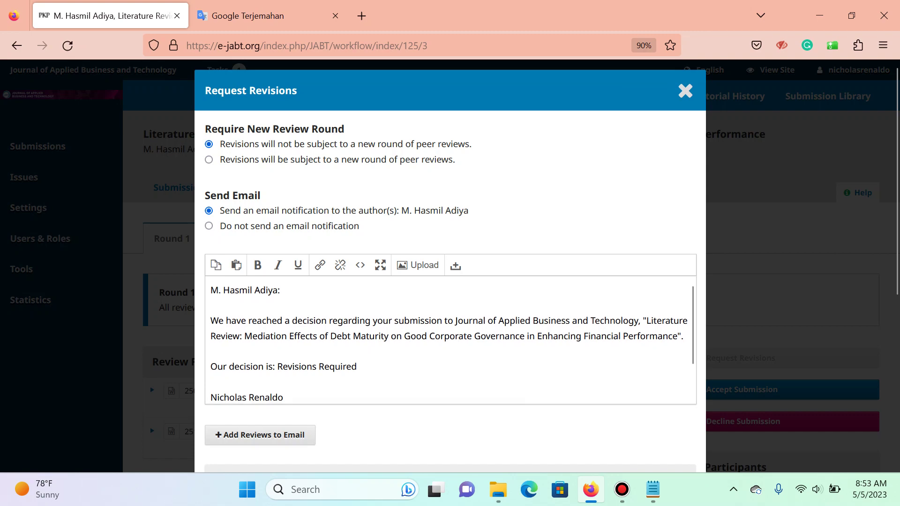
pyautogui.click(209, 226)
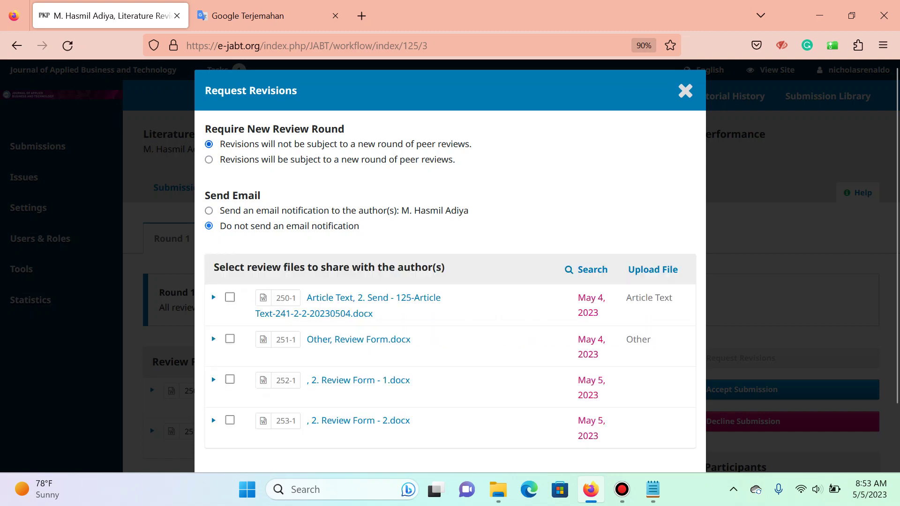
pyautogui.scroll(-1, 450, 291)
pyautogui.scroll(1, 450, 290)
pyautogui.scroll(-2, 450, 263)
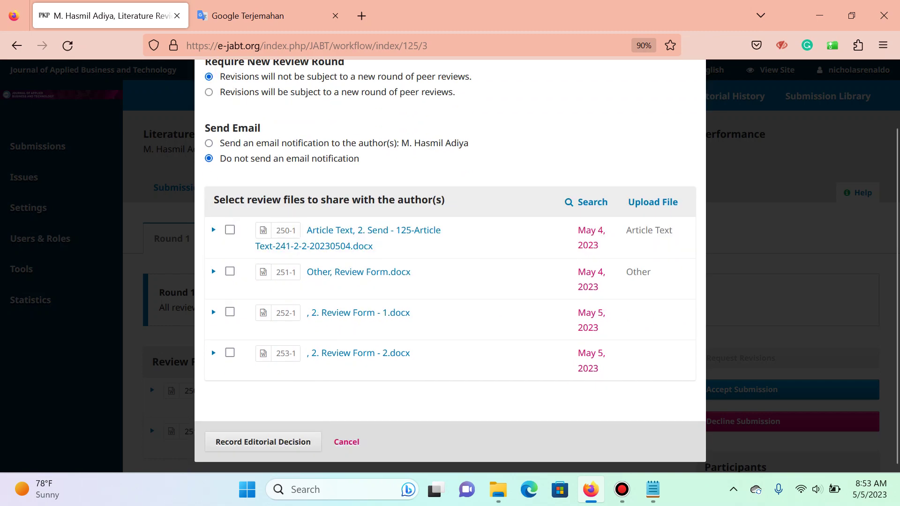
pyautogui.click(263, 442)
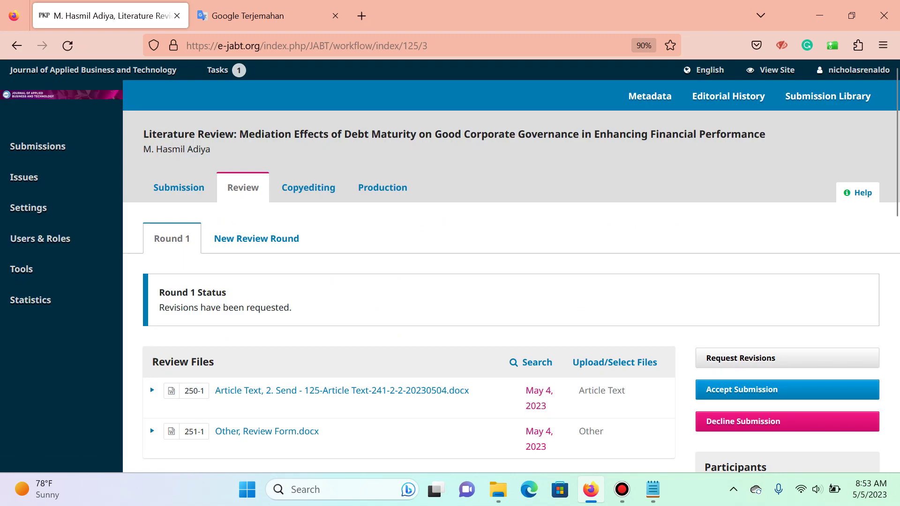
# - Look over the round 1 review page down to its review discussions and log out of the impersonated editor account
pyautogui.scroll(-5, 511, 276)
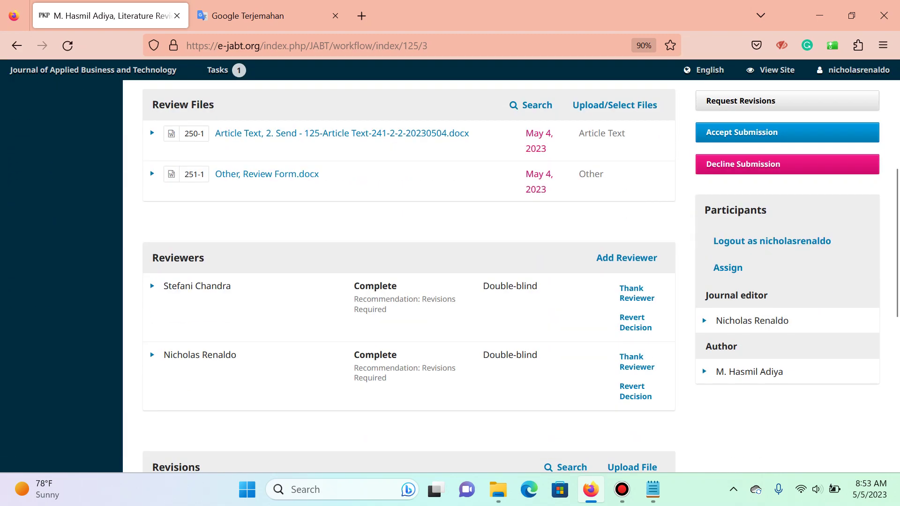
pyautogui.scroll(-6, 511, 276)
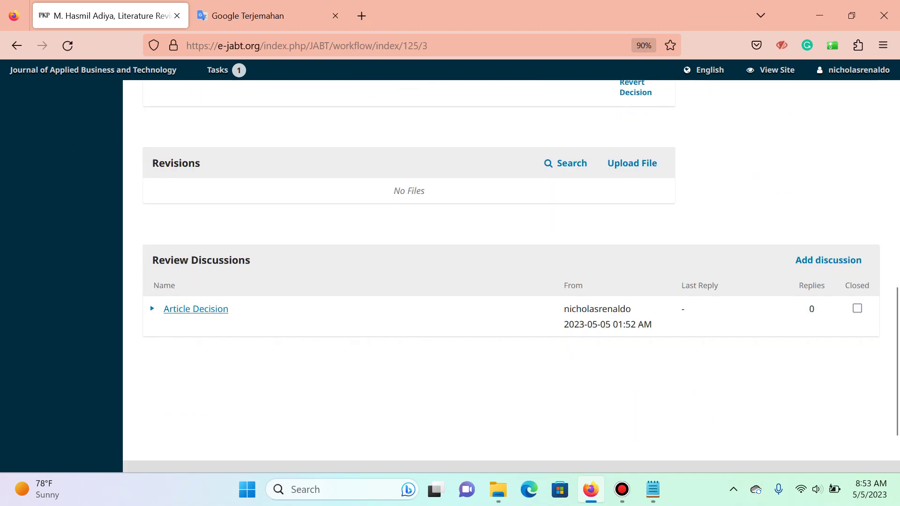
pyautogui.scroll(12, 511, 277)
pyautogui.moveTo(852, 69)
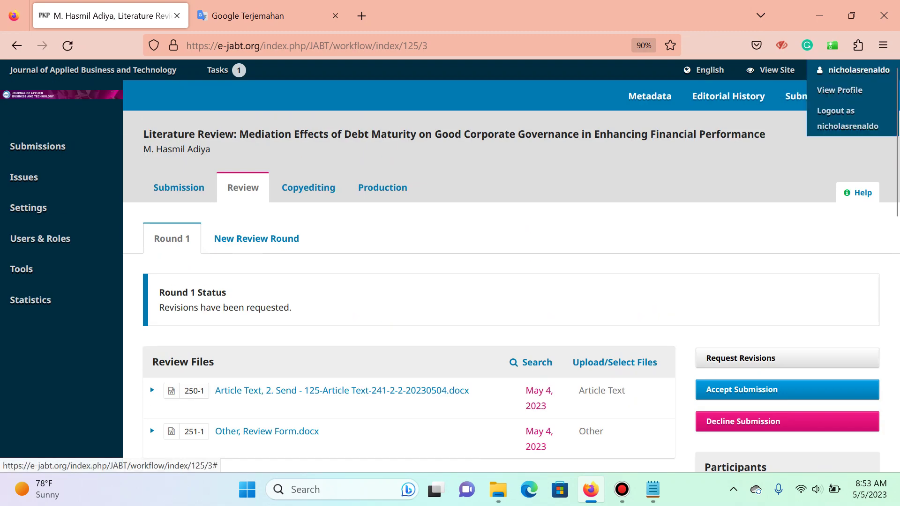
pyautogui.click(844, 119)
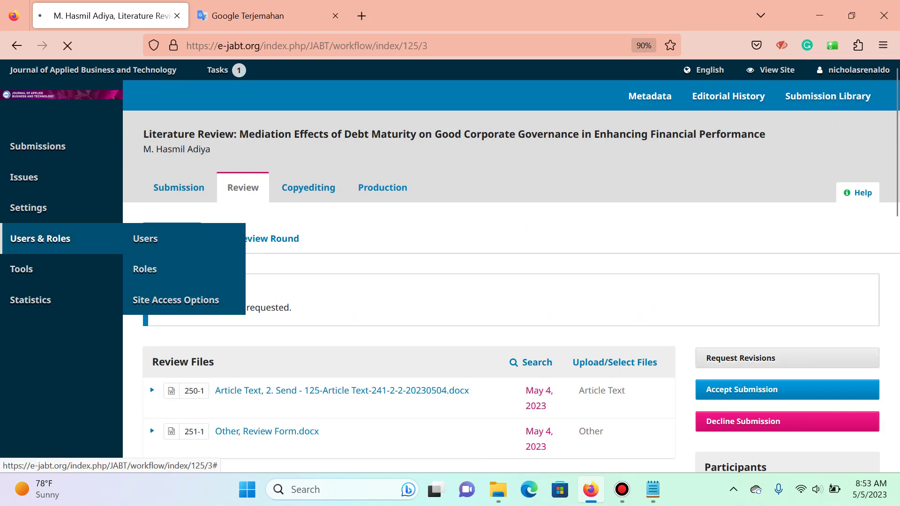
# - Return to the user list and impersonate the author of submission 125
pyautogui.moveTo(21, 269)
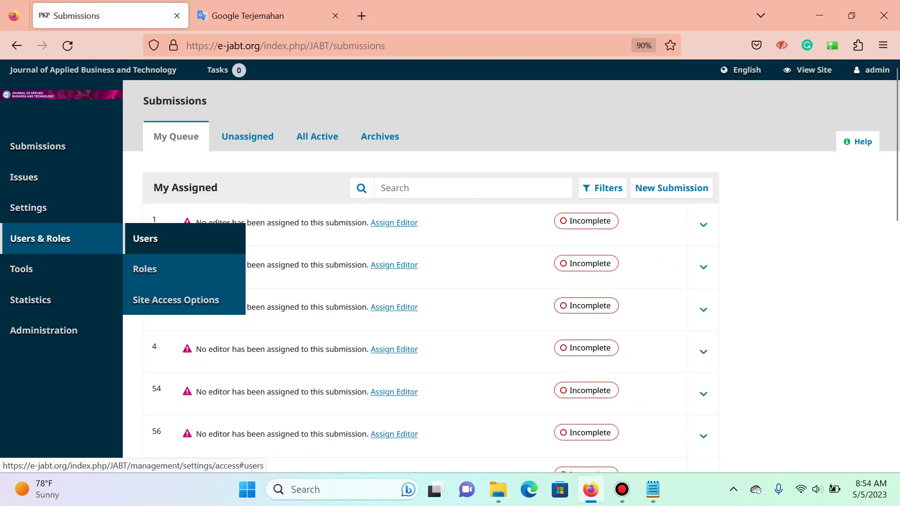
pyautogui.click(143, 238)
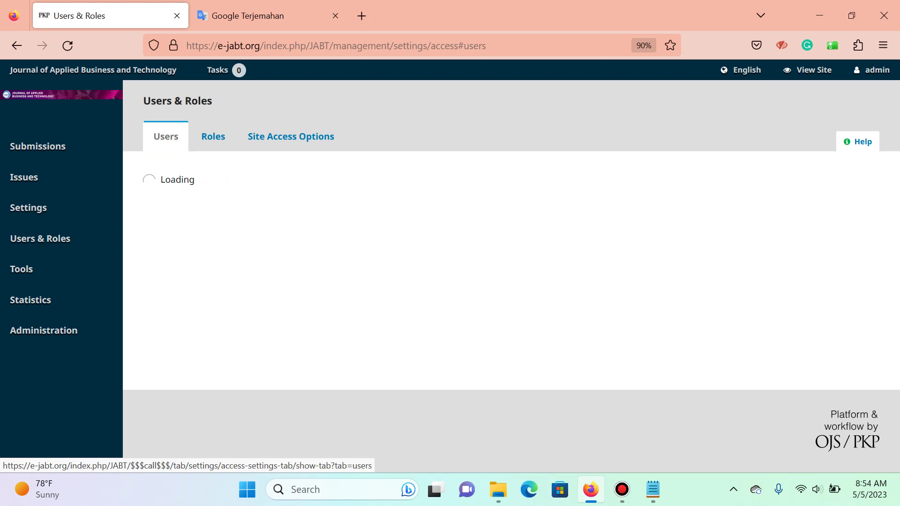
pyautogui.scroll(-2, 511, 271)
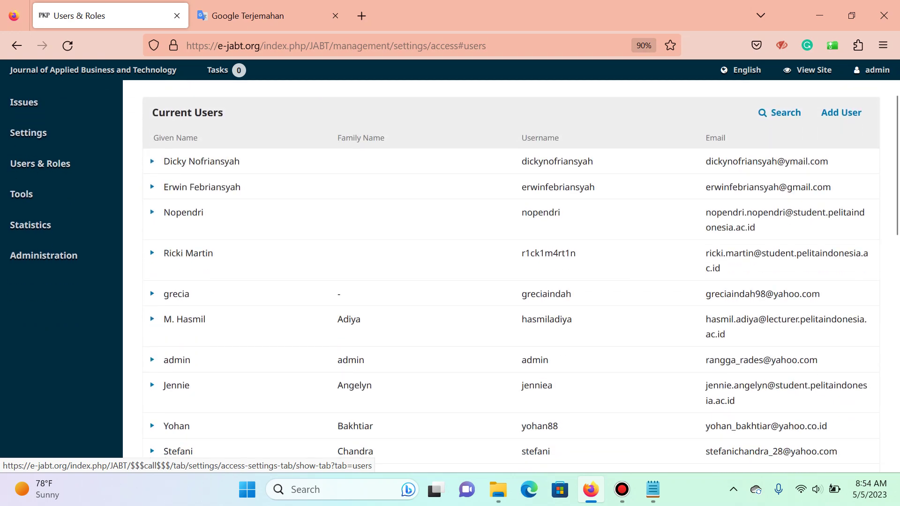
pyautogui.click(153, 319)
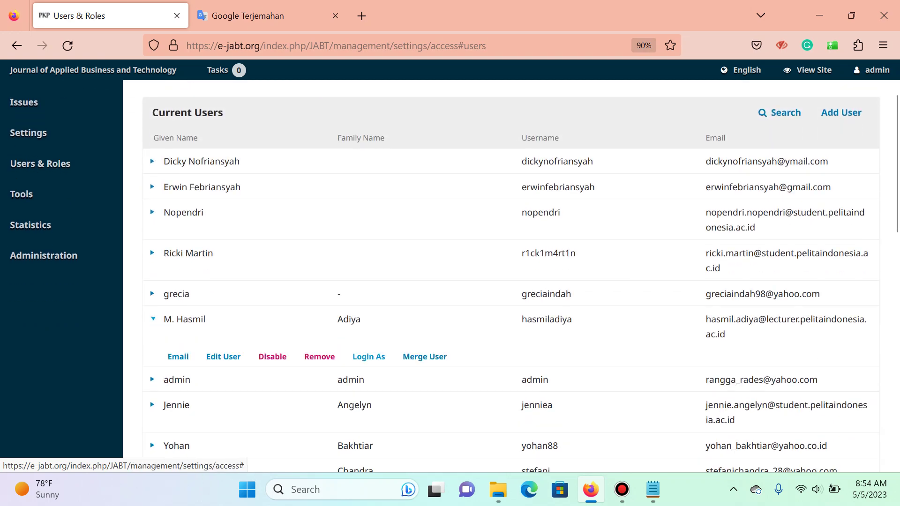
pyautogui.click(368, 356)
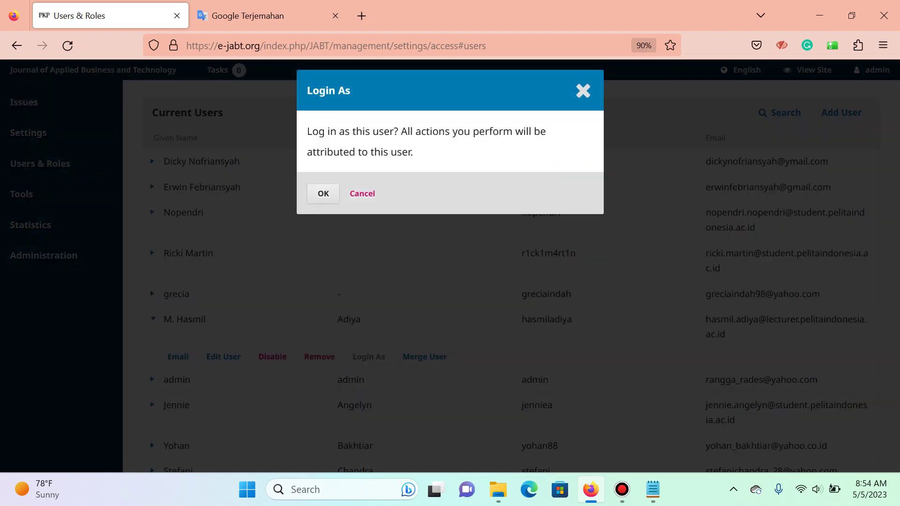
pyautogui.click(323, 194)
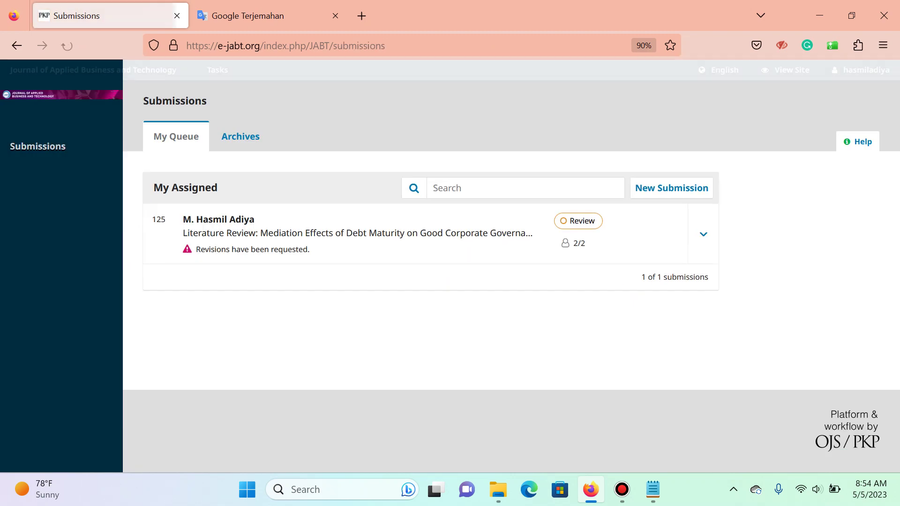
# - Open submission 125 as the author and check its review status, reviewer attachments, revisions and review discussions
pyautogui.click(703, 234)
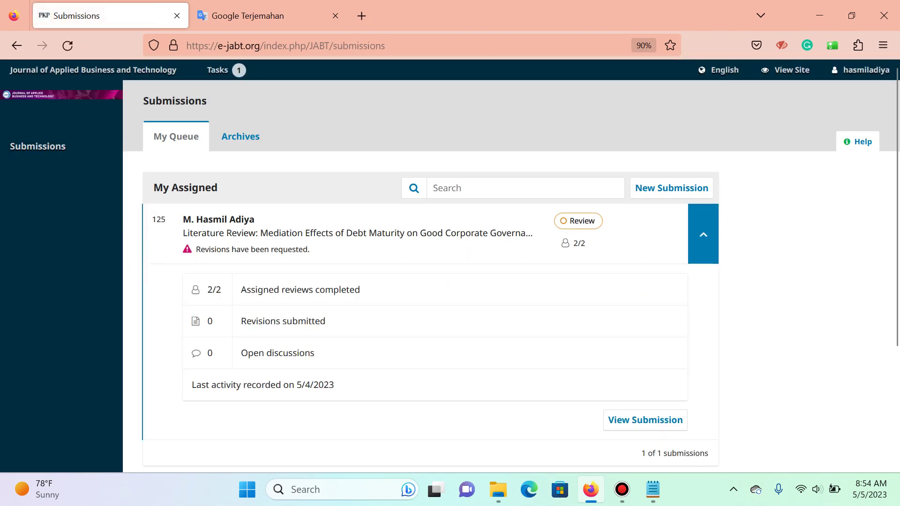
pyautogui.click(646, 420)
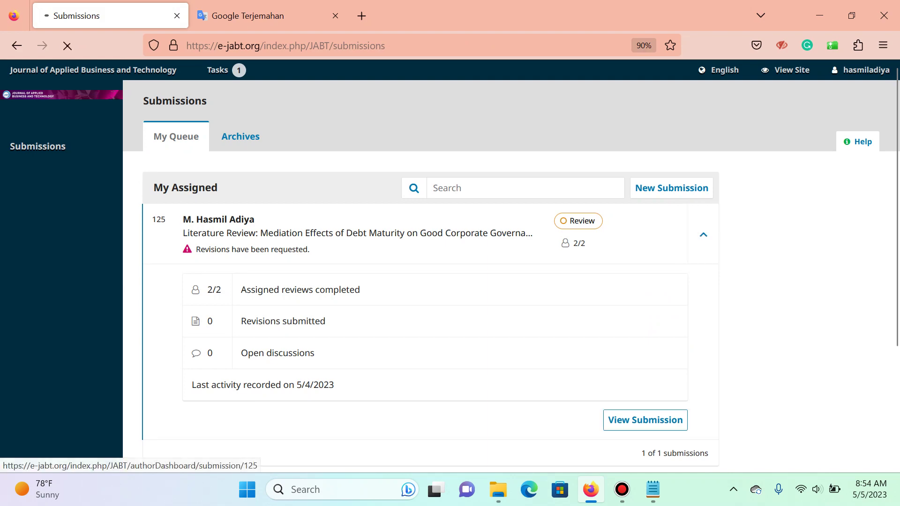
pyautogui.scroll(-6, 511, 276)
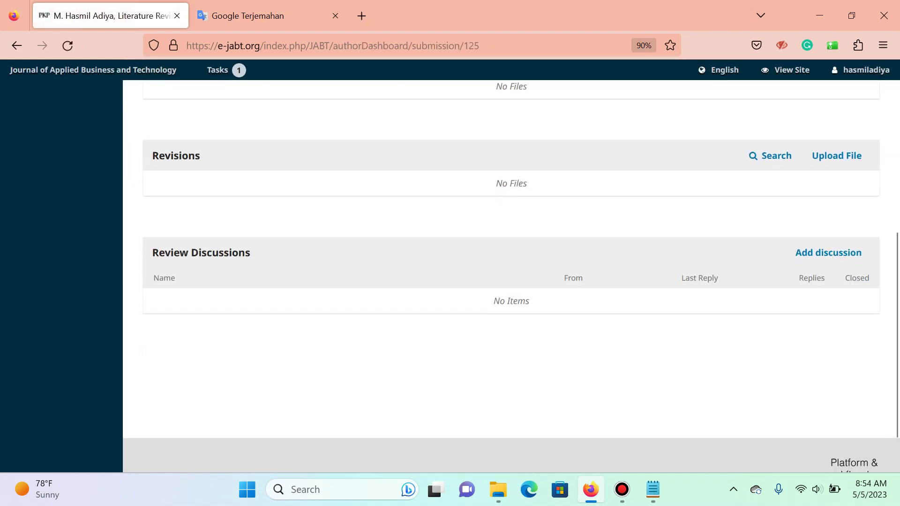
pyautogui.scroll(4, 511, 277)
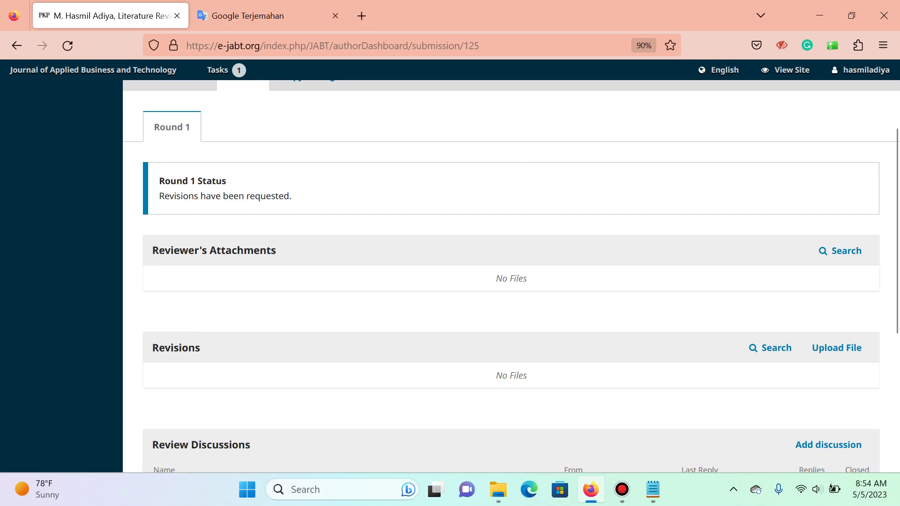
pyautogui.scroll(3, 511, 277)
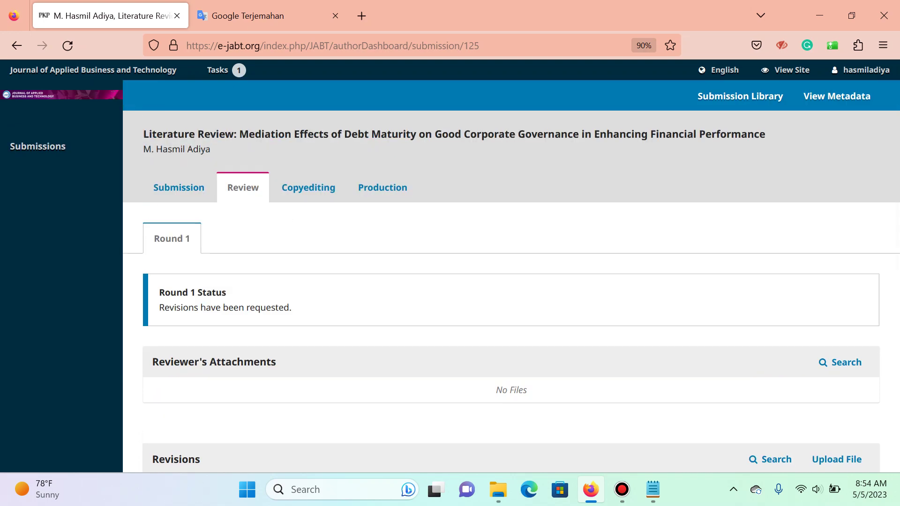
# - Log out of the impersonated author account and open submission 125 from the list of all active submissions
pyautogui.moveTo(860, 70)
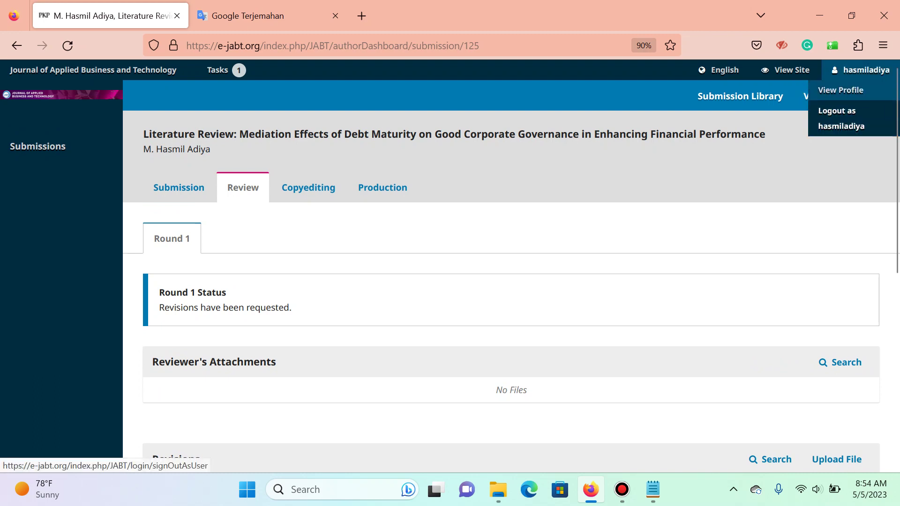
pyautogui.click(841, 118)
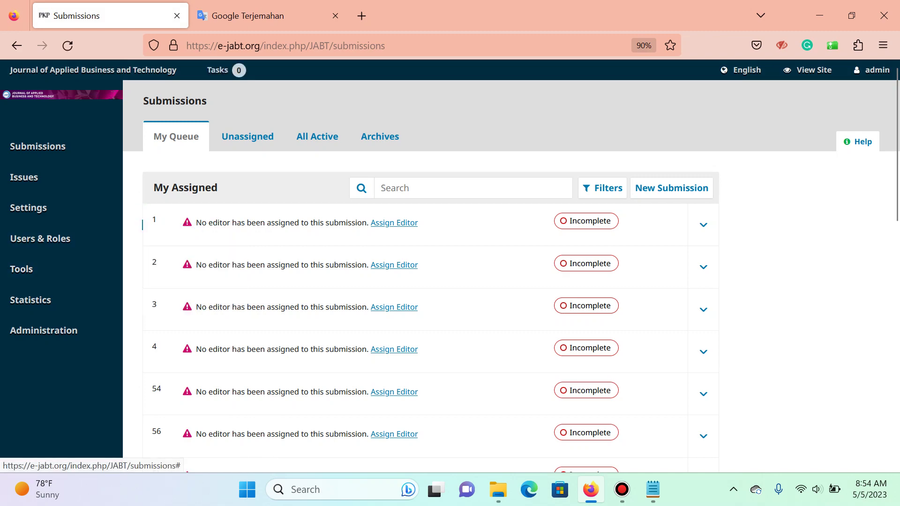
pyautogui.click(317, 137)
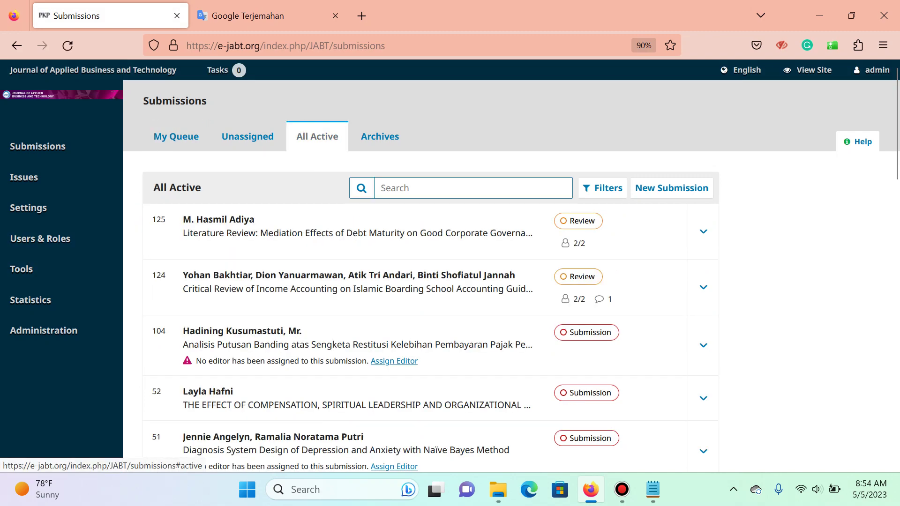
pyautogui.click(703, 231)
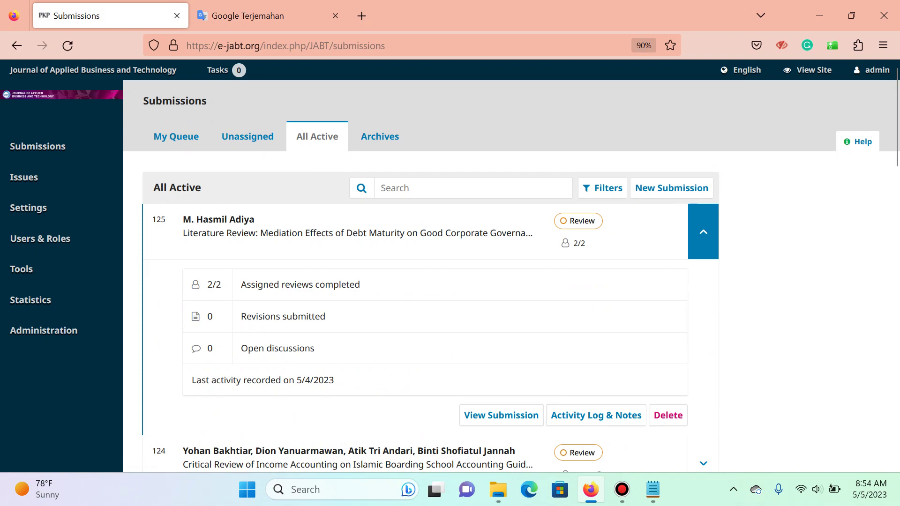
pyautogui.click(501, 416)
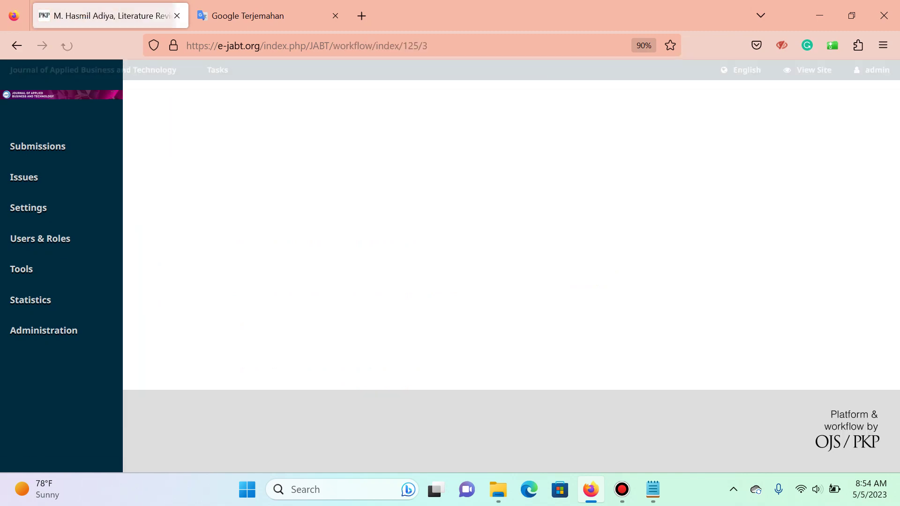
# - Edit the Article Decision review discussion to include the author as a participant and exclude the admin, and save it
pyautogui.scroll(-9, 511, 277)
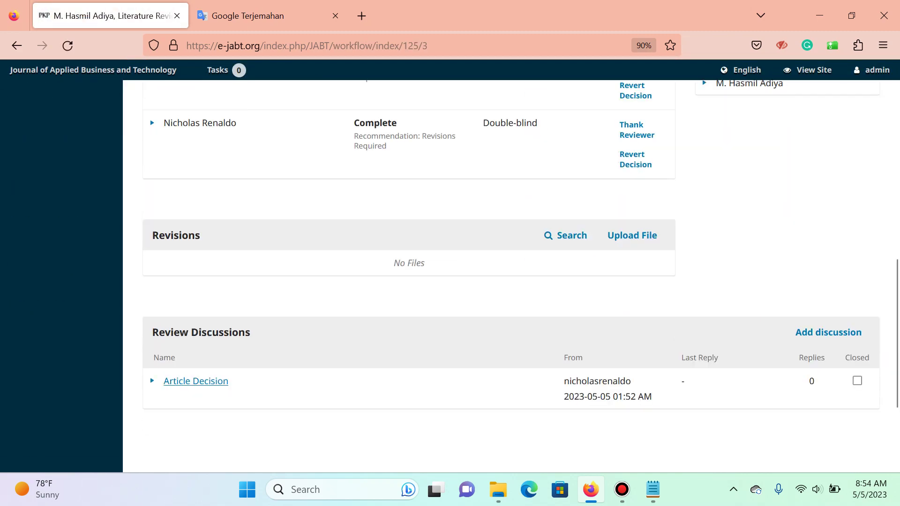
pyautogui.scroll(-2, 511, 277)
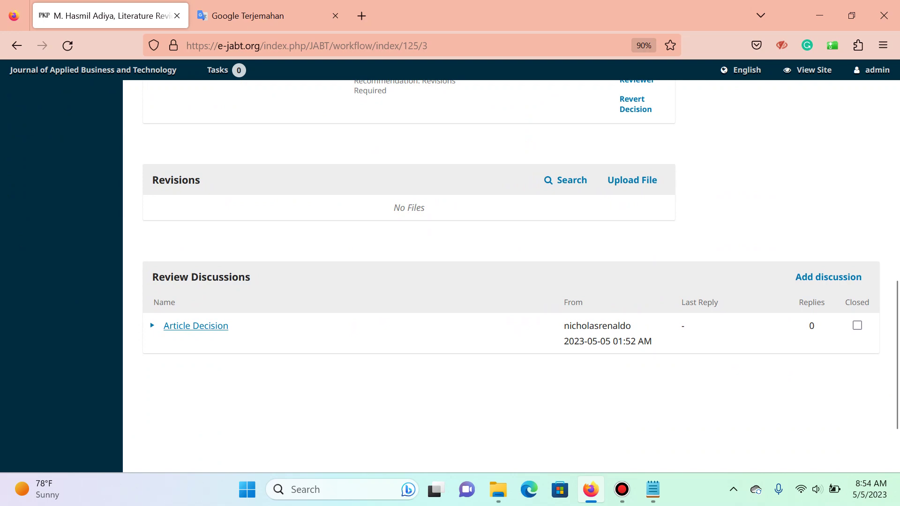
pyautogui.click(152, 325)
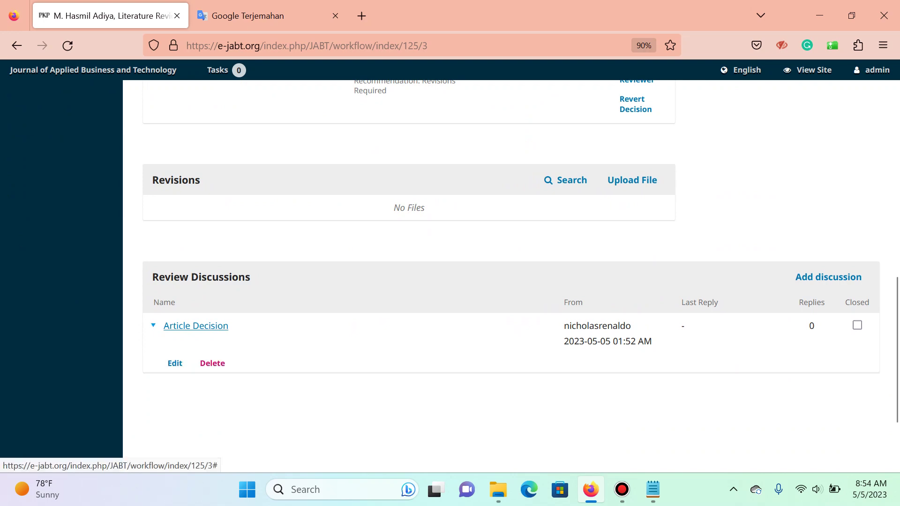
pyautogui.click(175, 364)
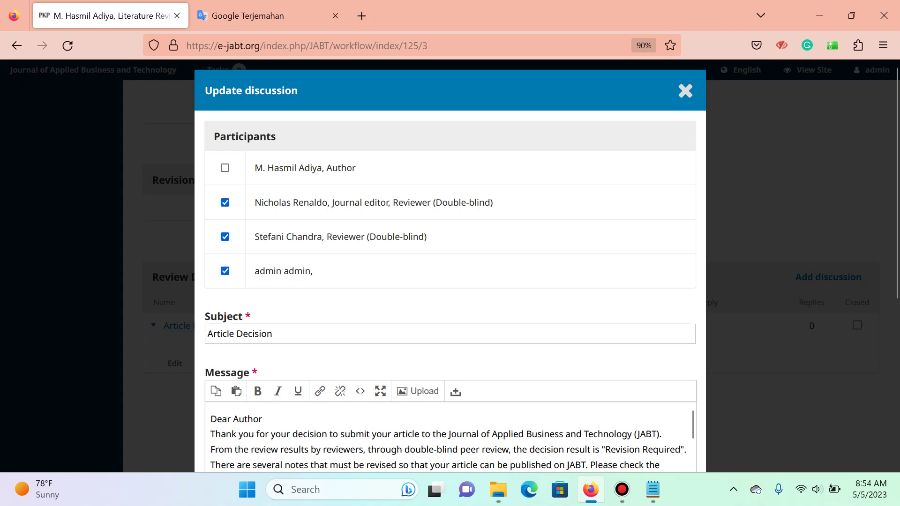
pyautogui.click(225, 168)
pyautogui.scroll(-5, 450, 389)
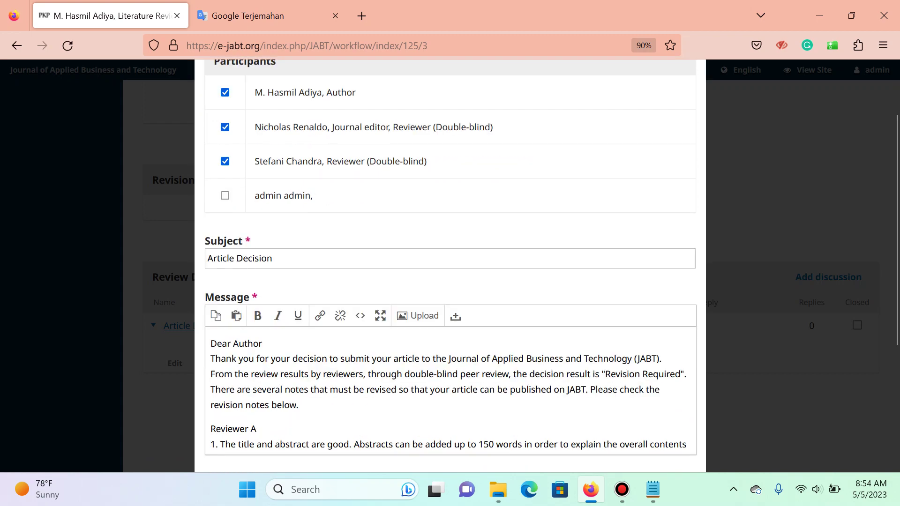
pyautogui.scroll(5, 450, 389)
pyautogui.scroll(-2, 450, 389)
pyautogui.scroll(-5, 450, 389)
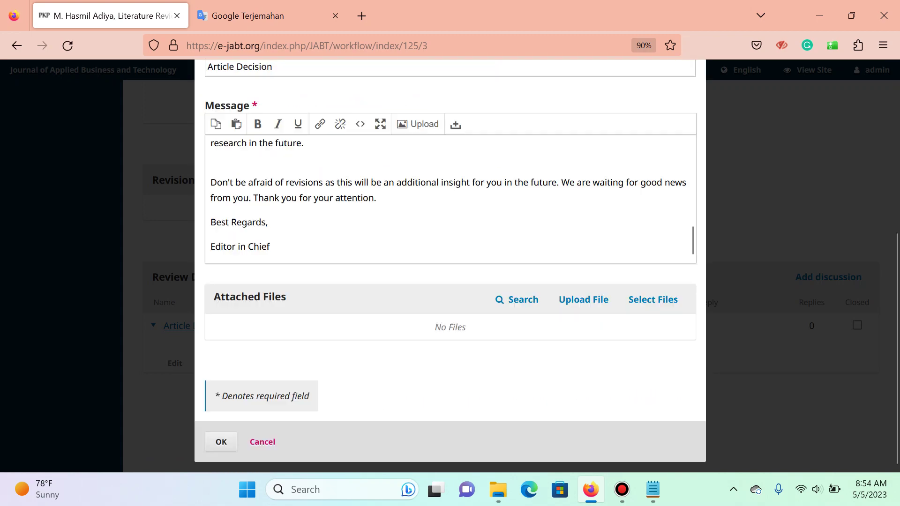
pyautogui.click(221, 441)
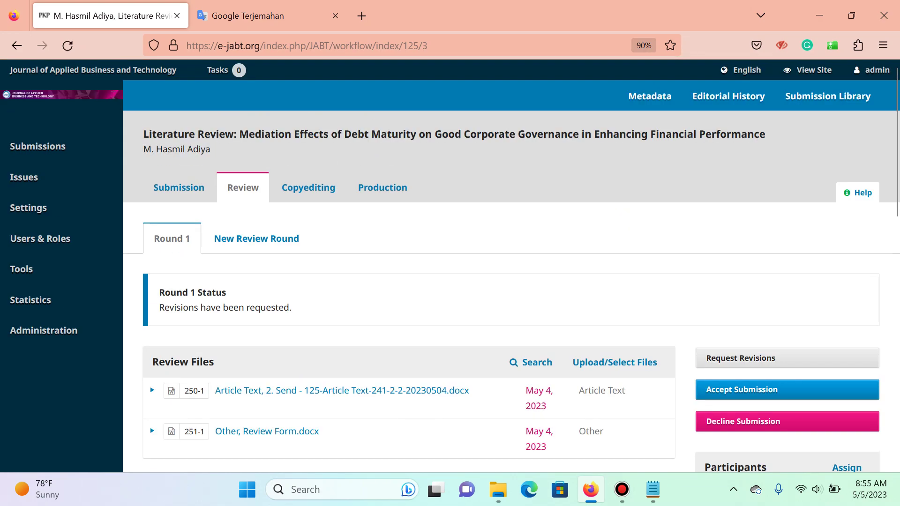
# - Record the revision request again as admin, with no new peer review round and no email notification to the author
pyautogui.click(740, 358)
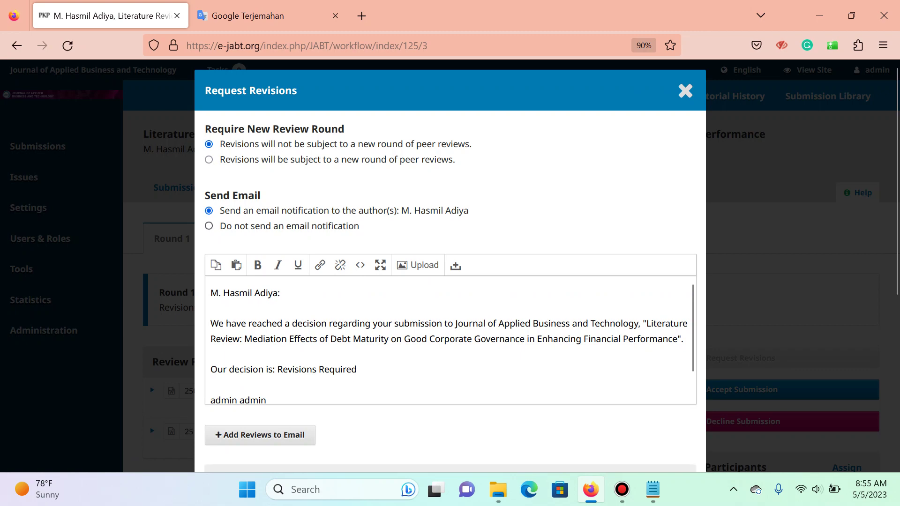
pyautogui.click(286, 226)
pyautogui.scroll(-1, 286, 225)
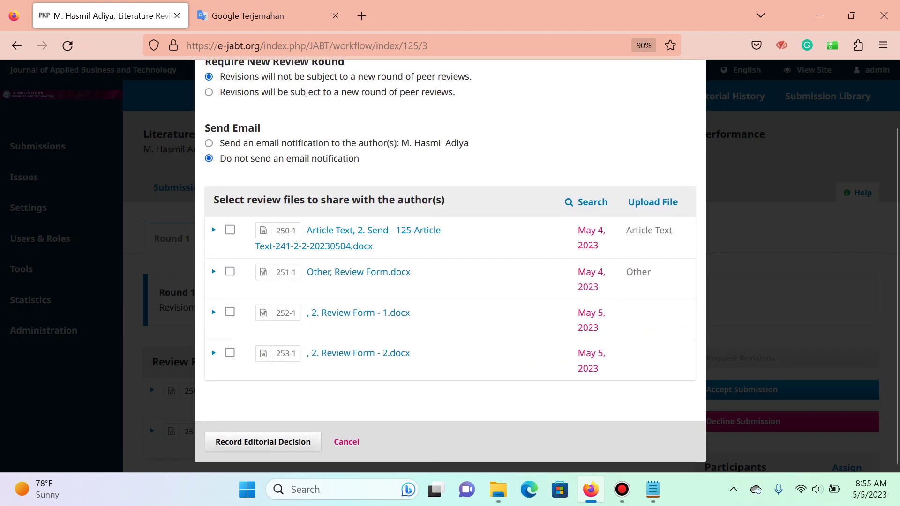
pyautogui.click(263, 442)
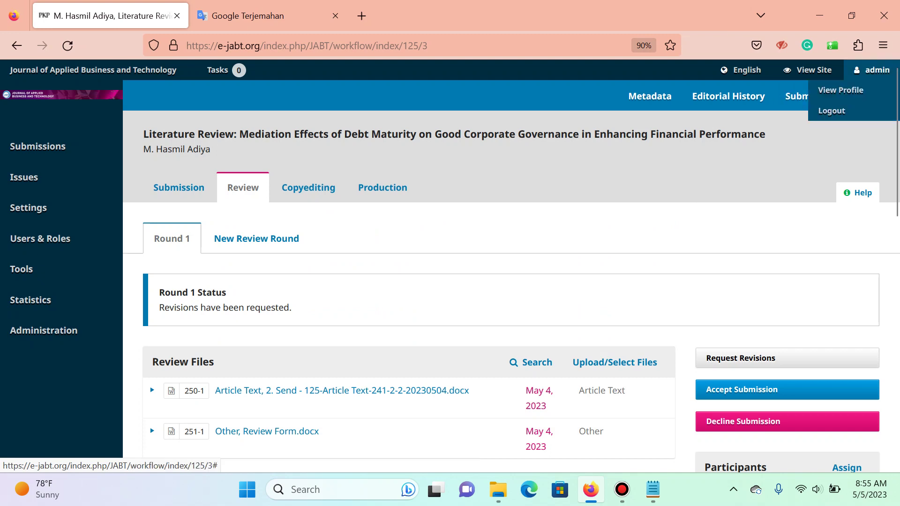
# - Log in as the author of submission 125 from the journal's list of current users
pyautogui.moveTo(41, 238)
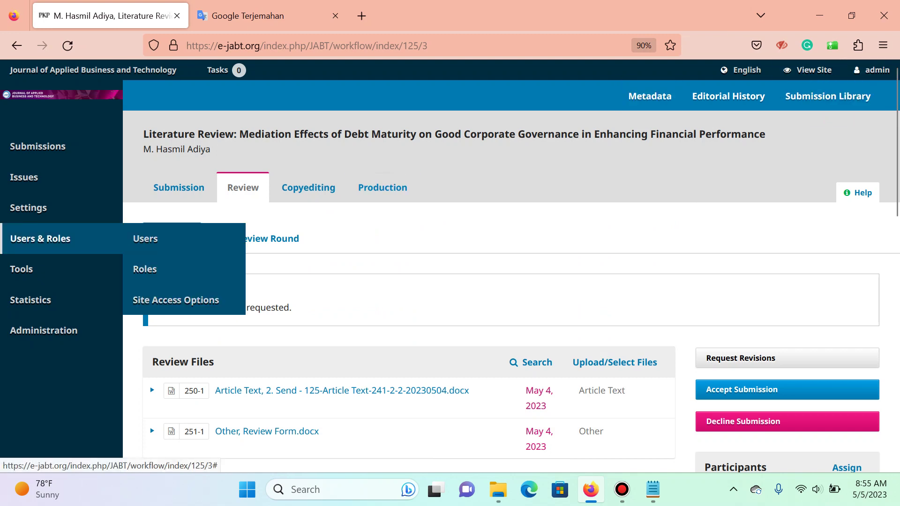
pyautogui.click(145, 237)
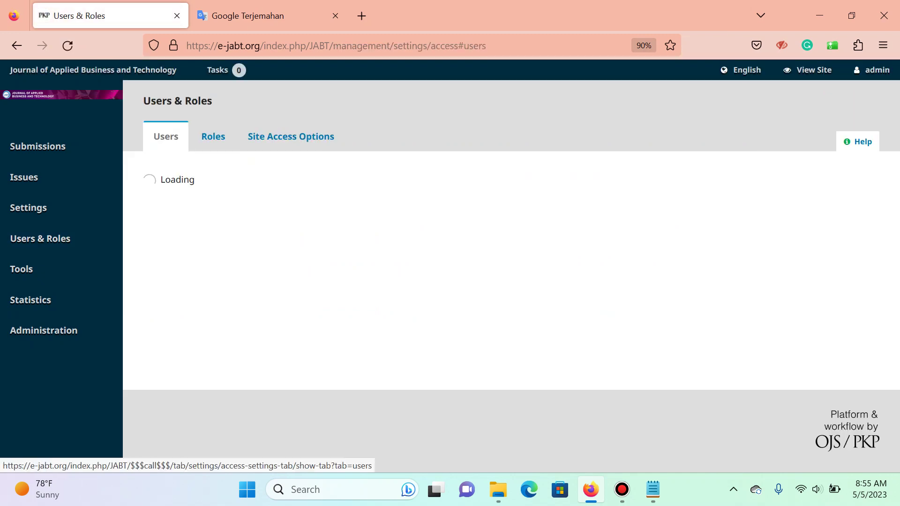
pyautogui.scroll(-2, 511, 277)
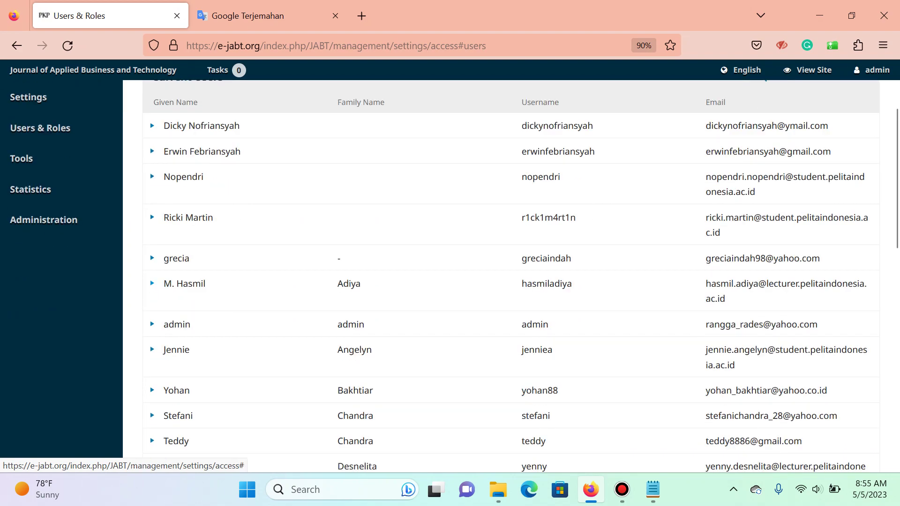
pyautogui.click(152, 283)
pyautogui.click(368, 321)
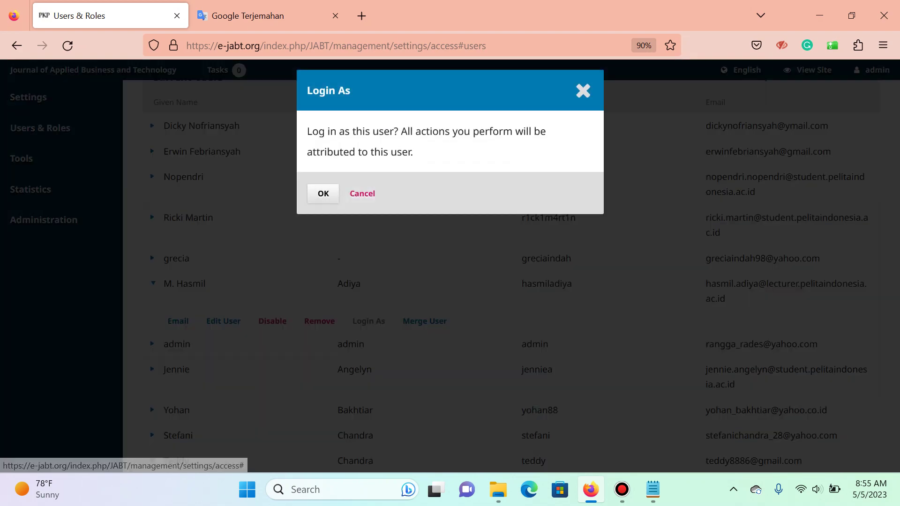
pyautogui.click(324, 193)
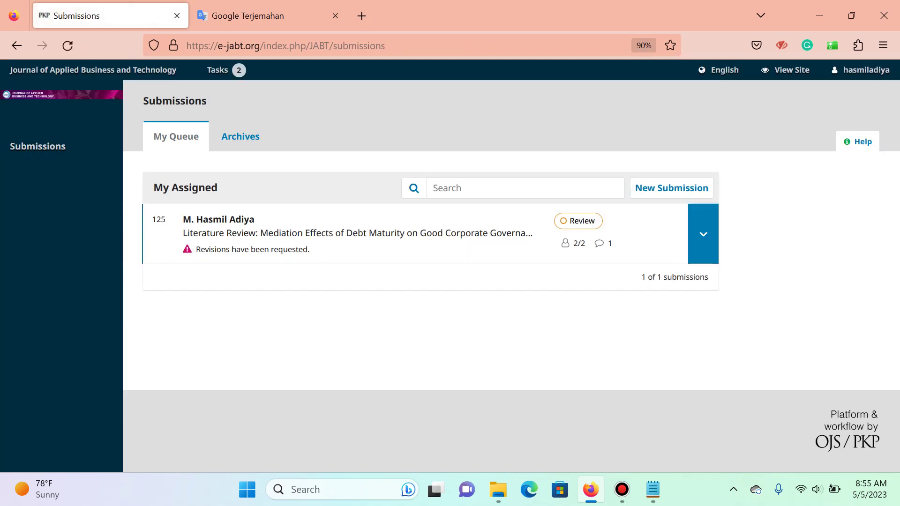
# - Open submission 125 from the author's assigned submissions and bring up its Article Decision review discussion
pyautogui.click(703, 234)
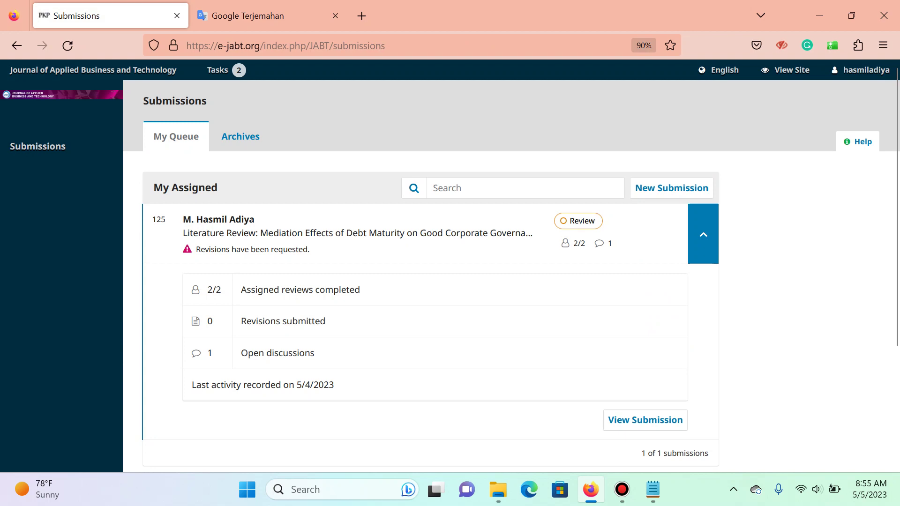
pyautogui.click(646, 420)
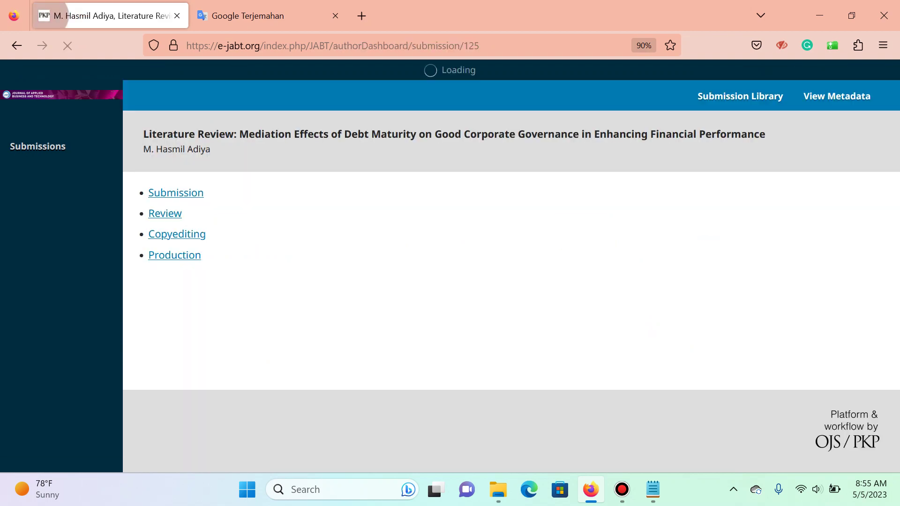
pyautogui.scroll(-7, 511, 276)
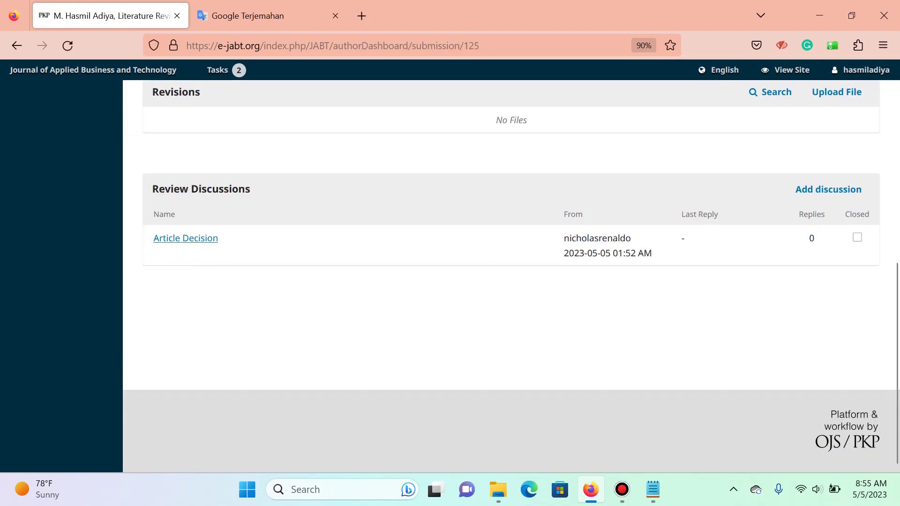
pyautogui.click(186, 238)
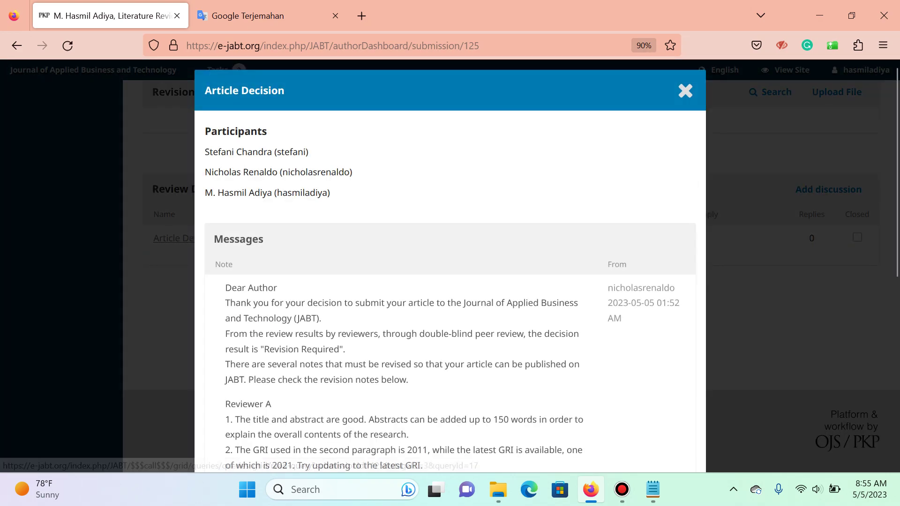
# - Read the Article Decision message through, checking the participants, the decision and the revision notes from Reviewer A and Reviewer B
pyautogui.scroll(-1, 450, 263)
pyautogui.scroll(-5, 450, 262)
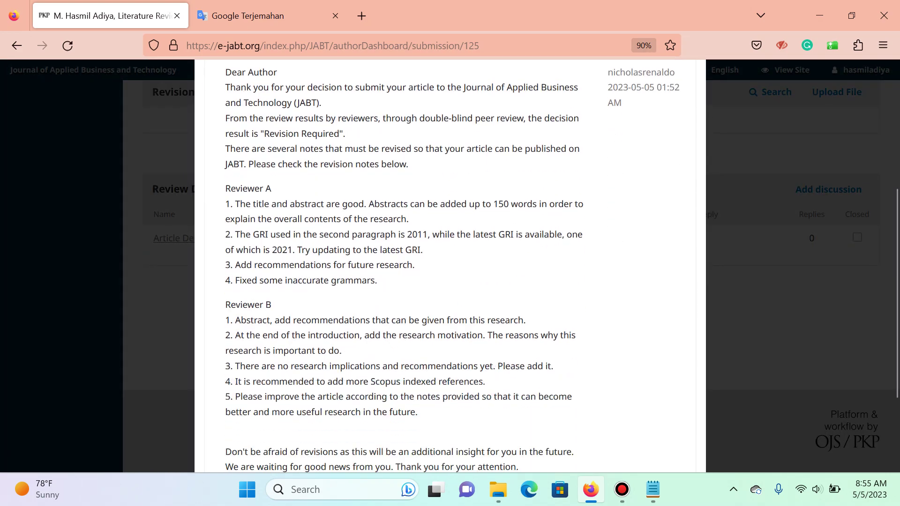
pyautogui.scroll(10, 450, 263)
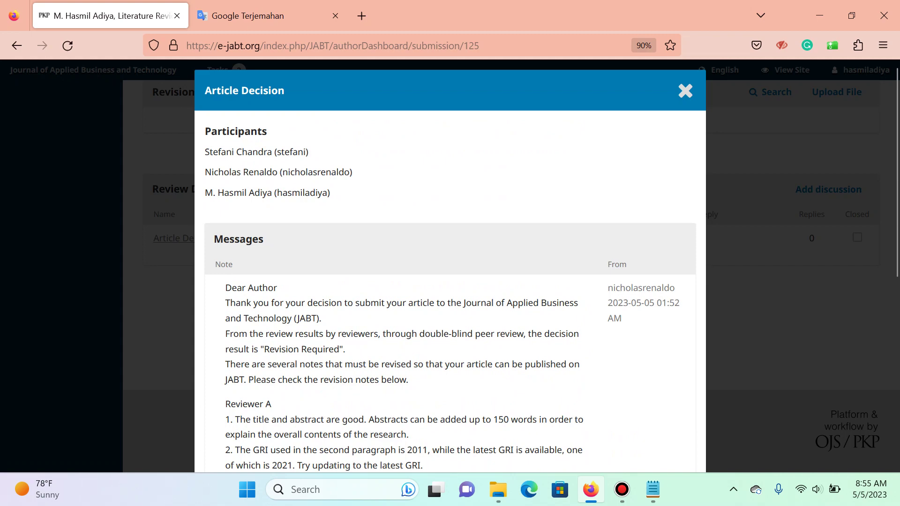
pyautogui.scroll(-2, 450, 262)
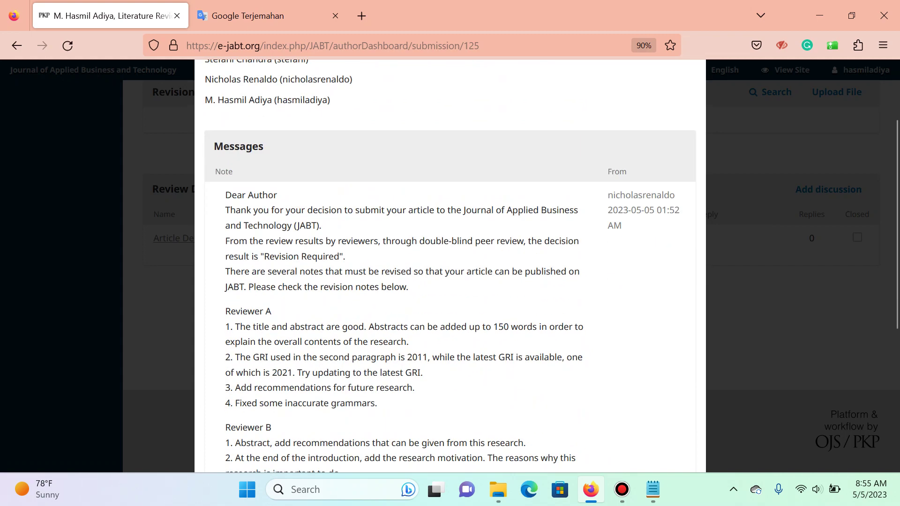
pyautogui.scroll(-1, 449, 262)
pyautogui.scroll(-3, 449, 281)
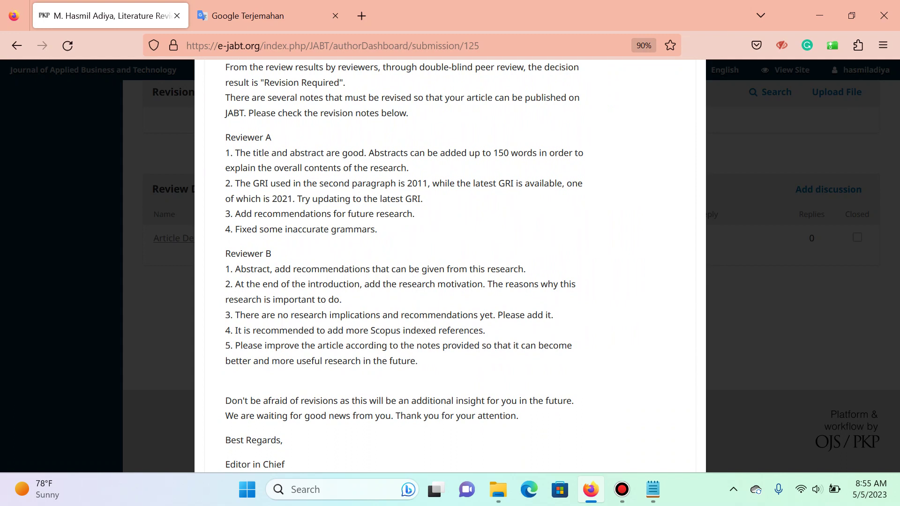
pyautogui.scroll(-1, 450, 262)
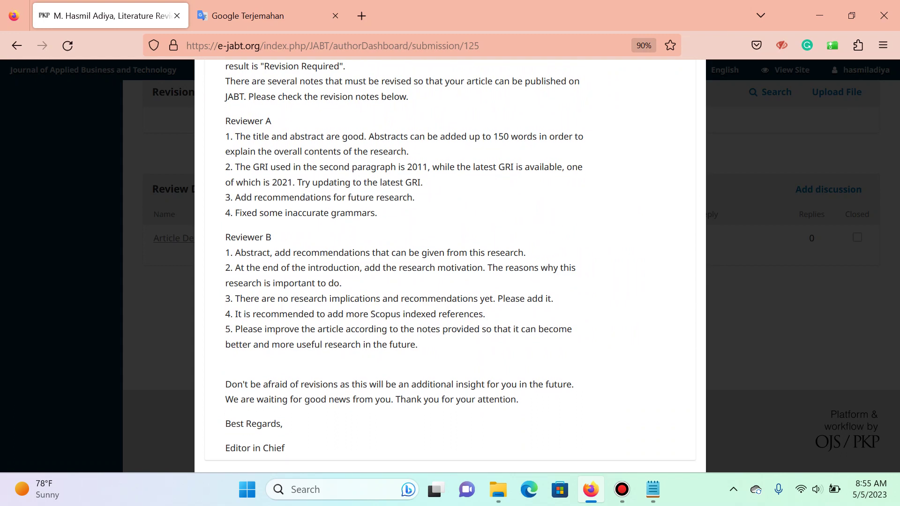
pyautogui.scroll(-2, 450, 262)
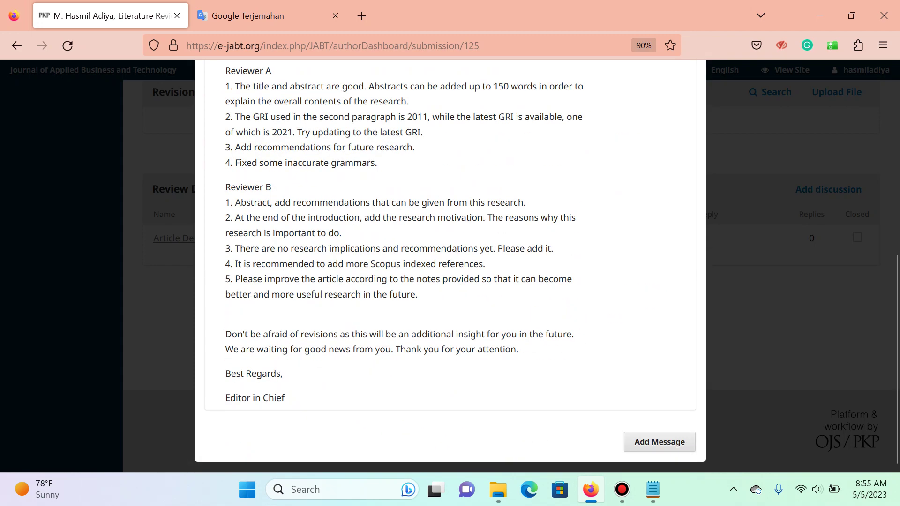
pyautogui.click(659, 442)
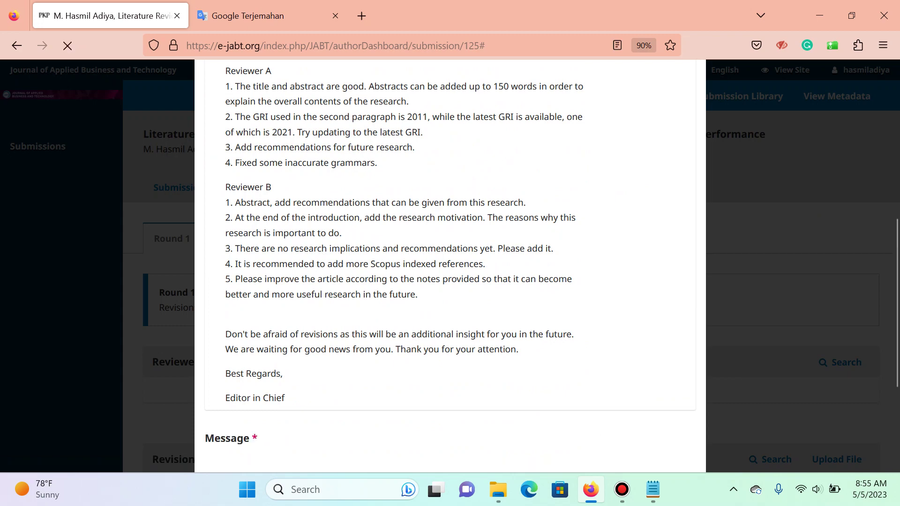
pyautogui.scroll(-6, 450, 281)
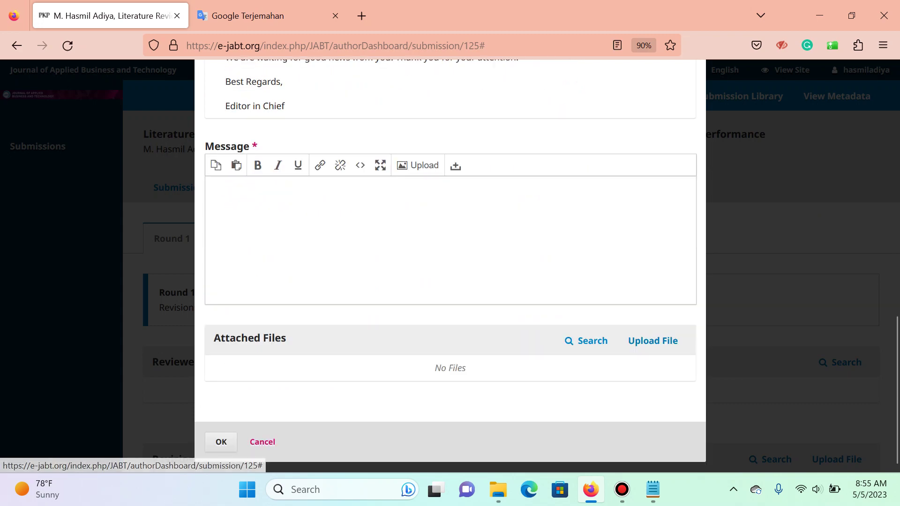
pyautogui.click(262, 442)
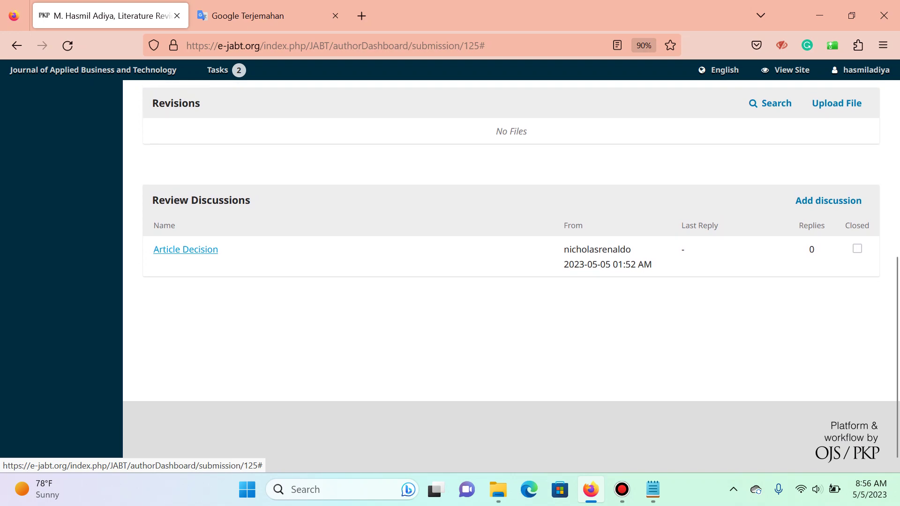
# - Check the author's view of the revisions and Round 1 status, and log out of the impersonated author account
pyautogui.scroll(2, 511, 263)
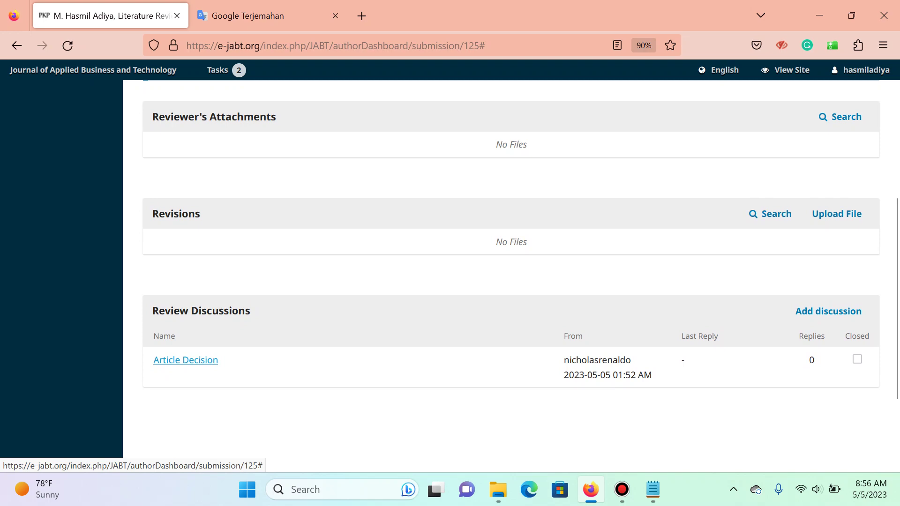
pyautogui.scroll(5, 511, 263)
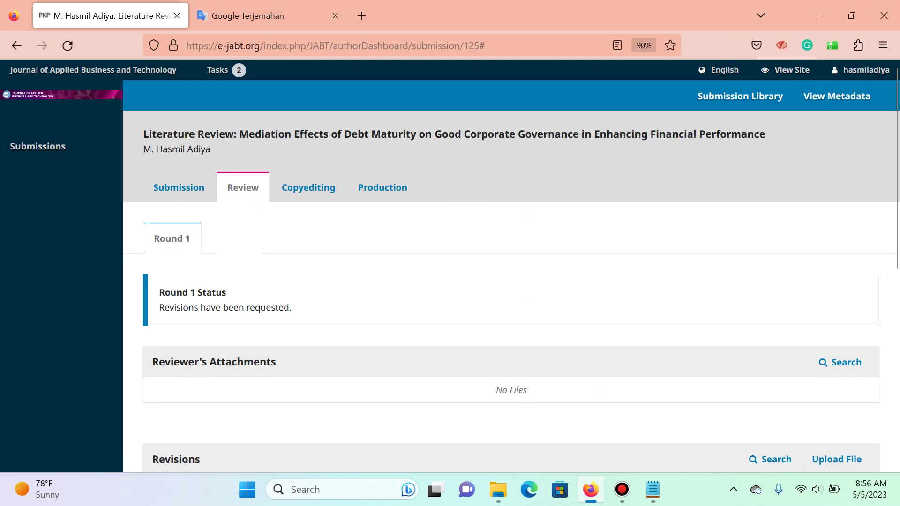
pyautogui.moveTo(859, 70)
pyautogui.click(839, 118)
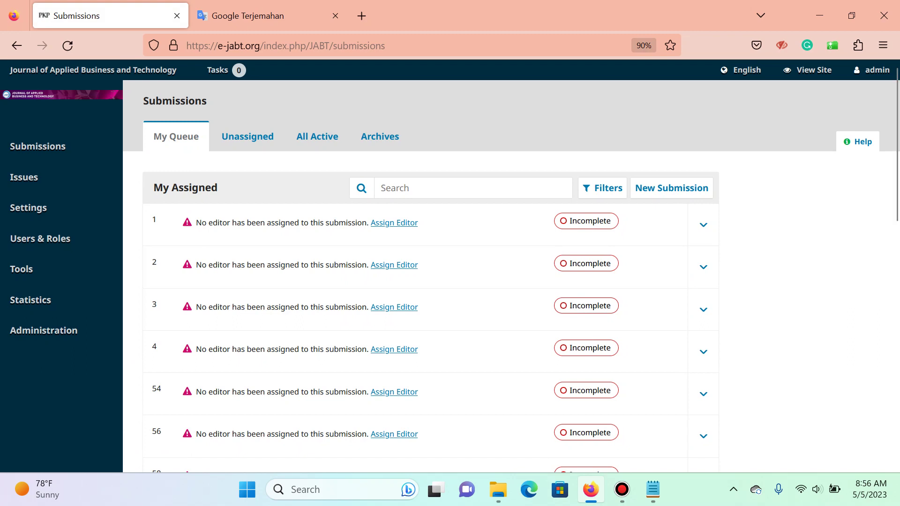
# - Open the journal's public site and look through the current issue's description and articles
pyautogui.click(824, 89)
pyautogui.moveTo(871, 70)
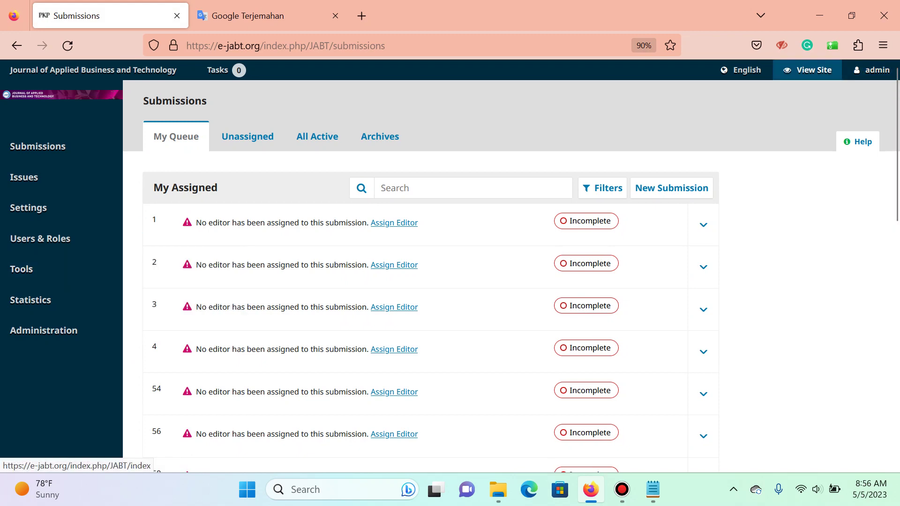
pyautogui.click(807, 70)
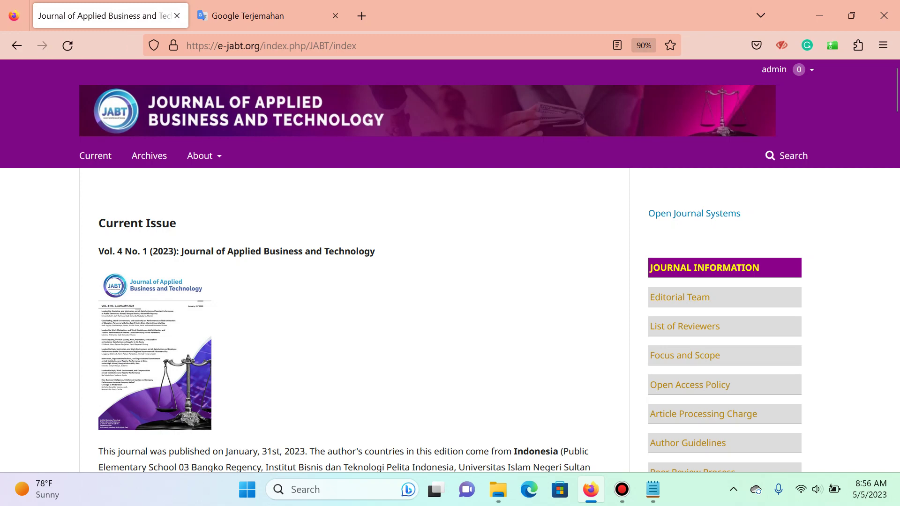
pyautogui.scroll(-7, 450, 265)
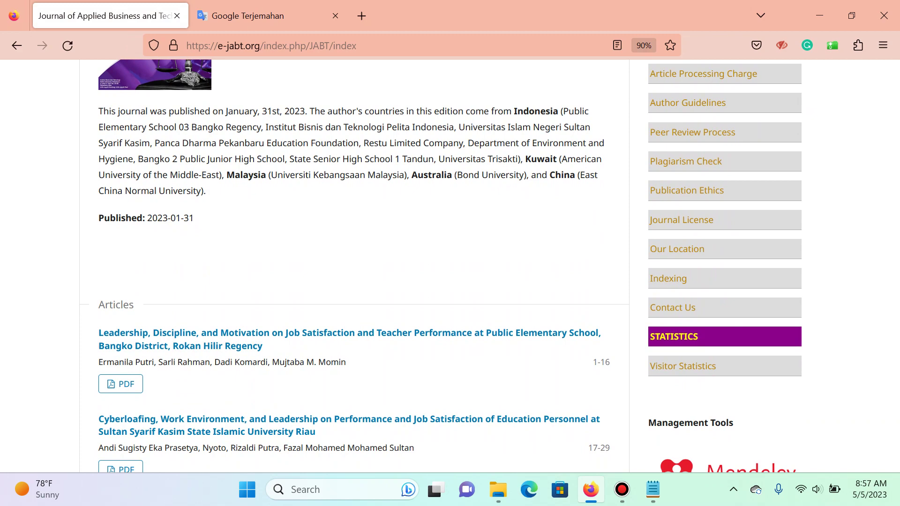
pyautogui.click(621, 489)
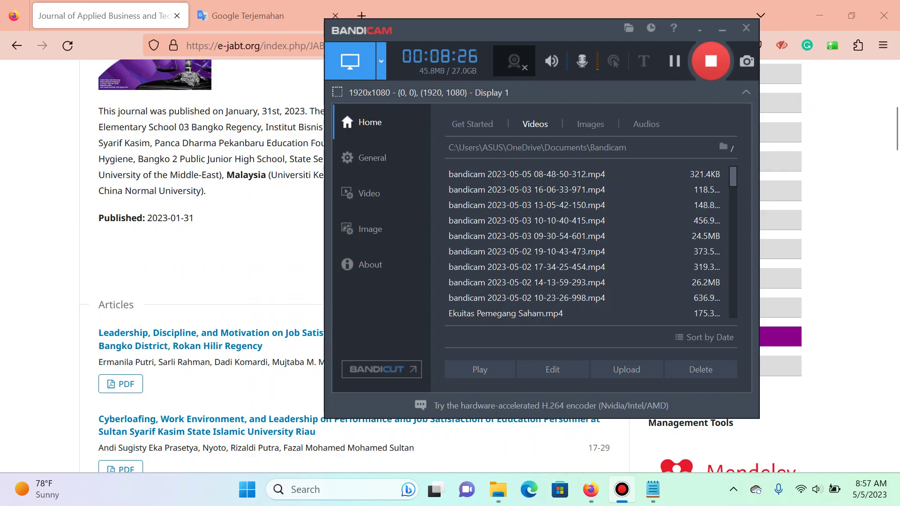